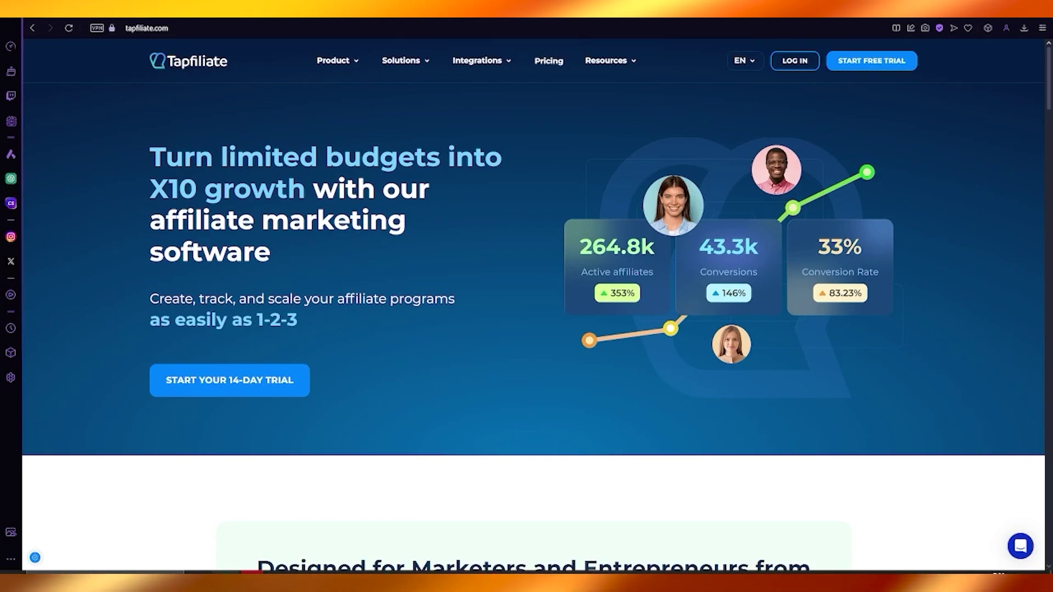
- Go to the Tapfiliate login page and enter the company's workspace subdomain
scroll(521, 357, "down", 3)
scroll(510, 307, "down", 4)
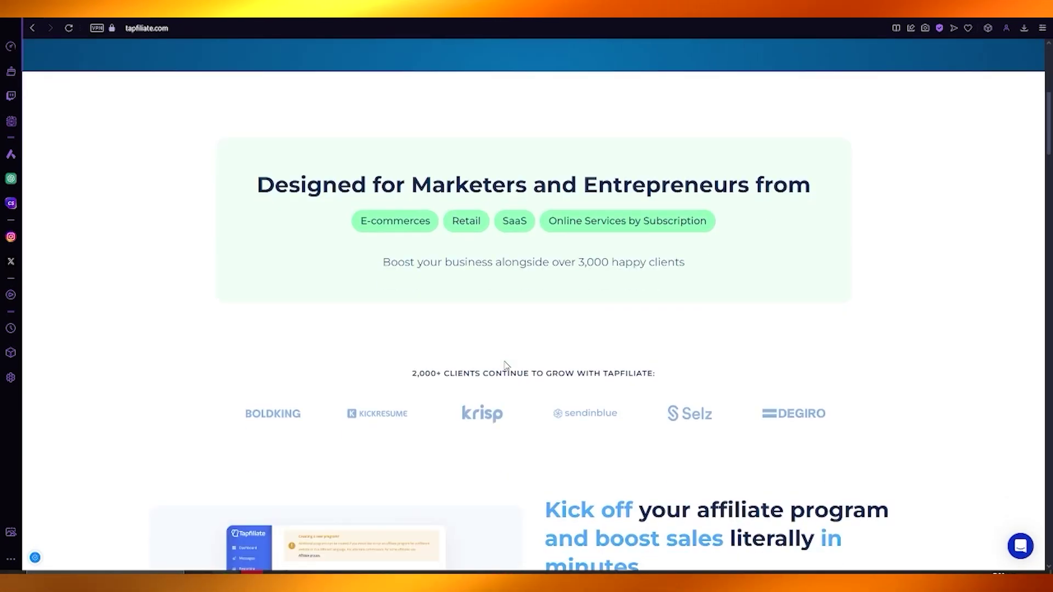
scroll(357, 302, "up", 7)
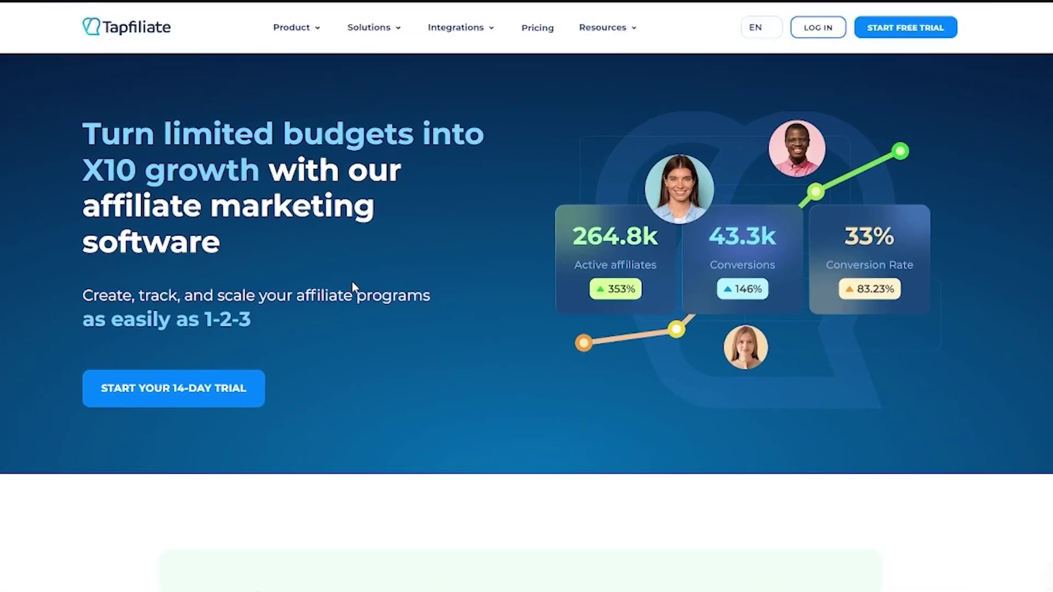
scroll(351, 283, "down", 10)
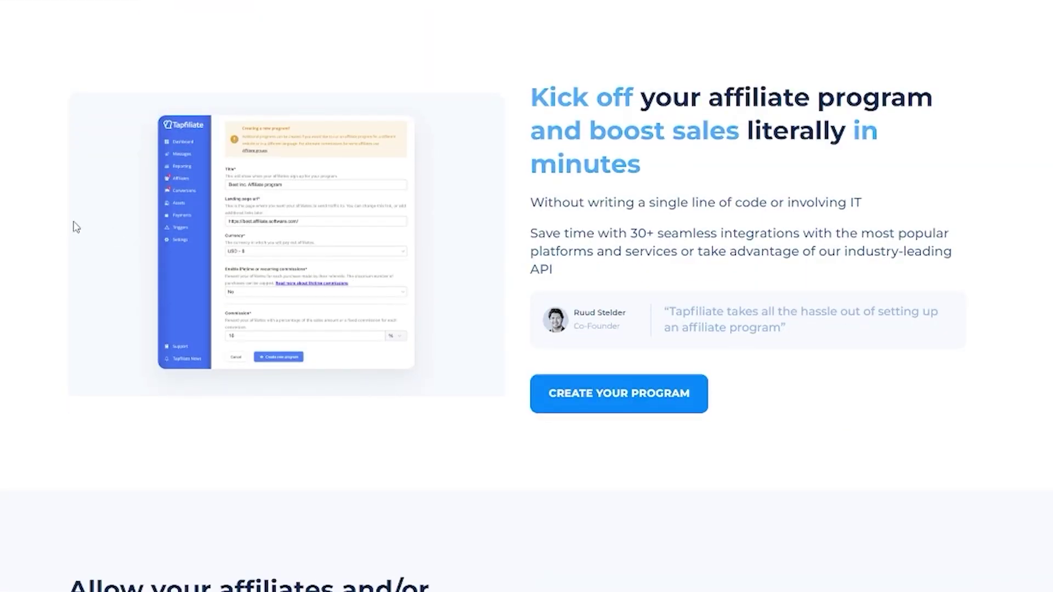
scroll(77, 222, "up", 10)
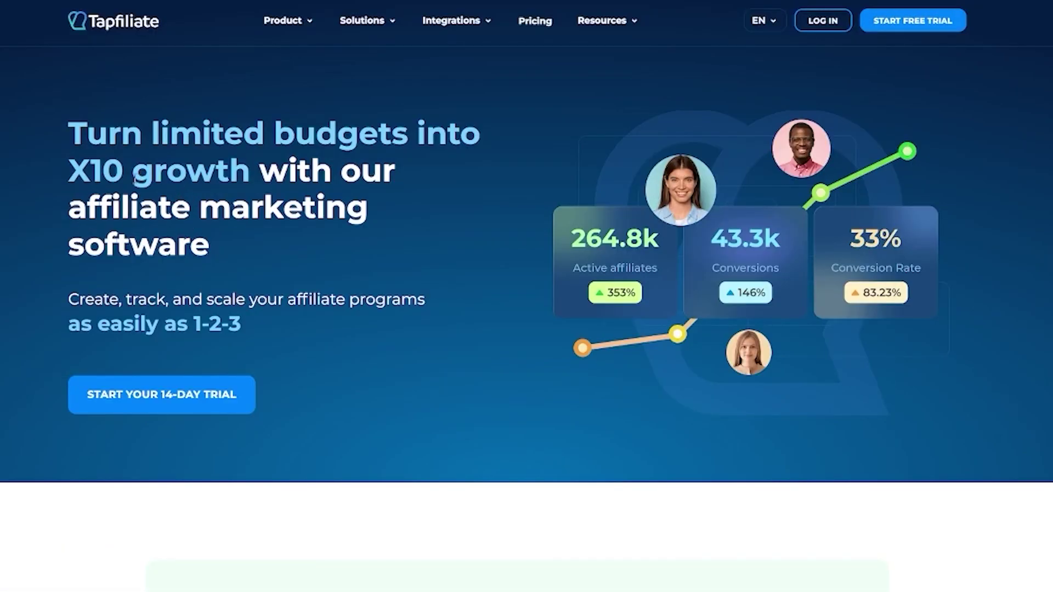
left_click_drag(141, 176, 394, 174)
scroll(503, 282, "down", 5)
scroll(503, 281, "down", 10)
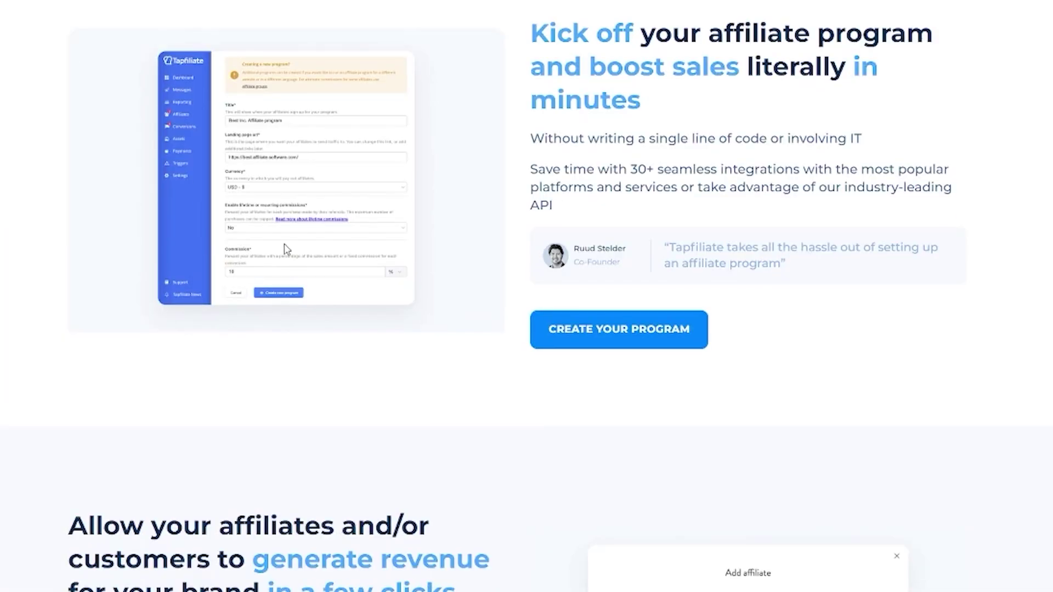
scroll(55, 213, "down", 8)
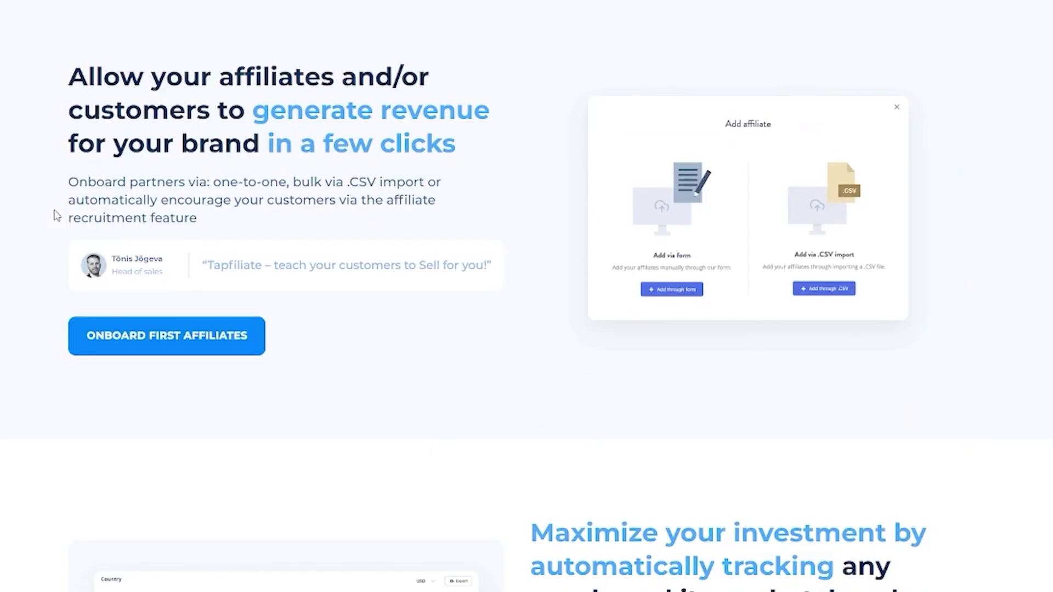
scroll(75, 213, "down", 8)
scroll(128, 231, "up", 15)
scroll(130, 231, "down", 5)
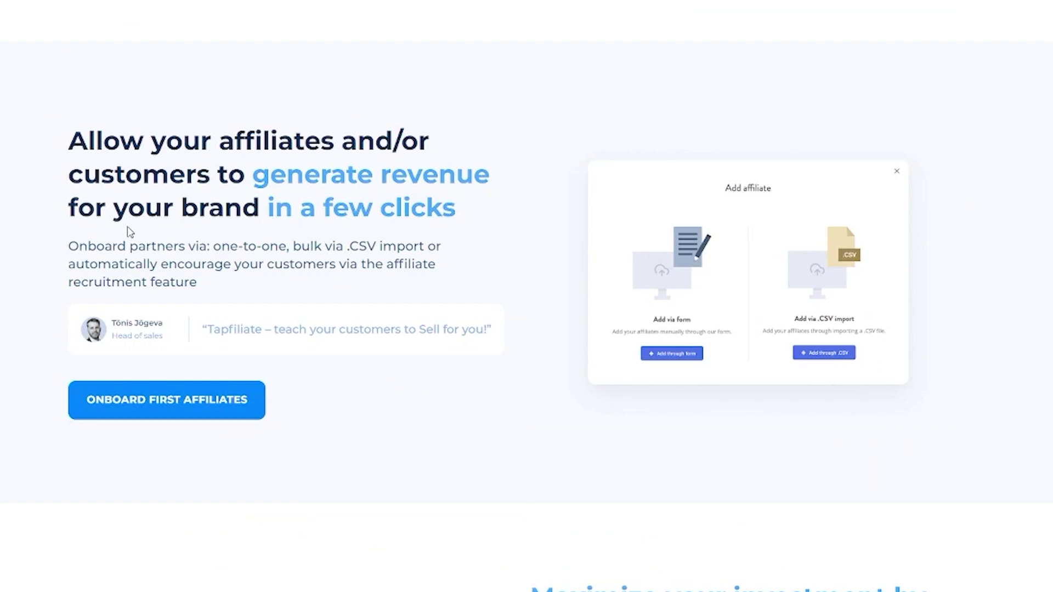
scroll(128, 229, "up", 12)
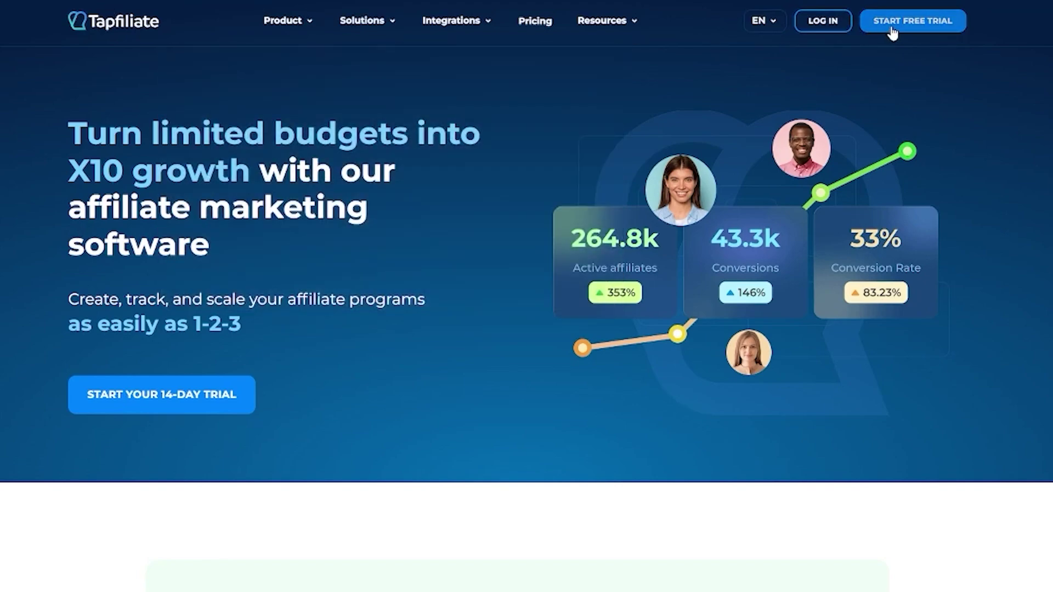
left_click(825, 23)
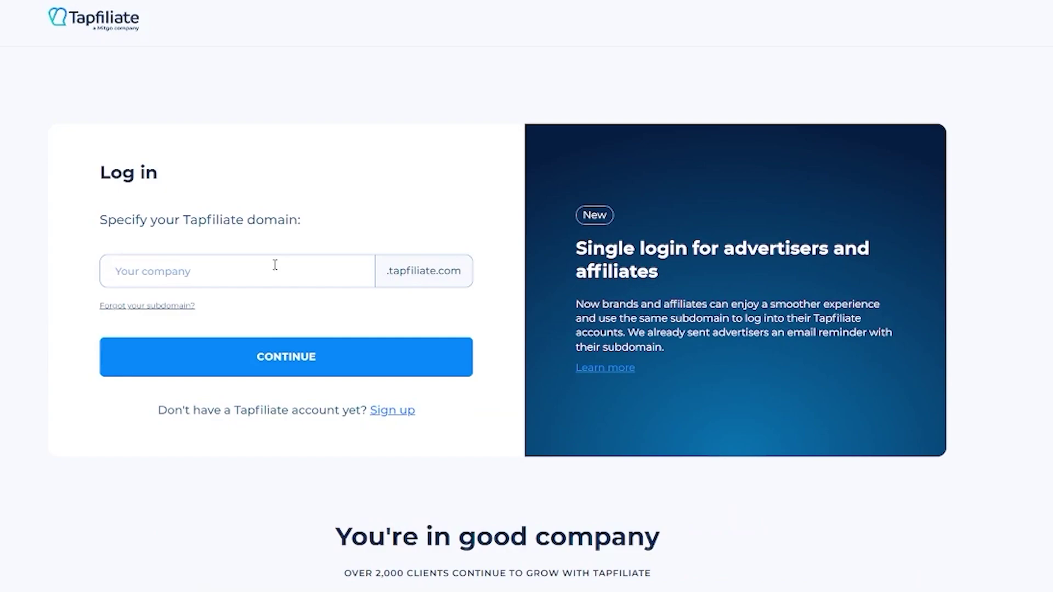
left_click(237, 262)
right_click(237, 260)
left_click(291, 375)
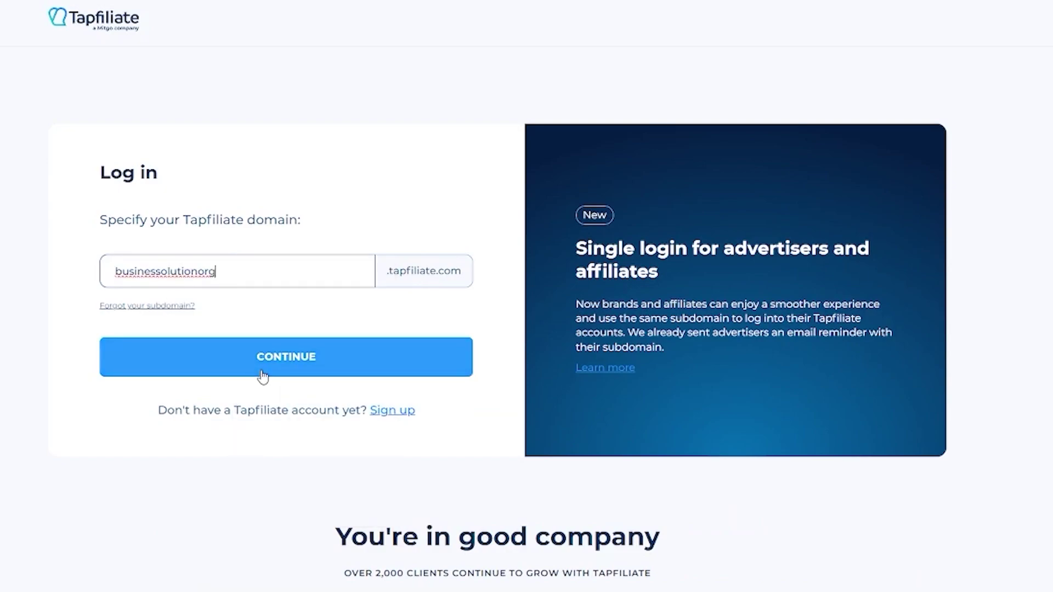
left_click(336, 340)
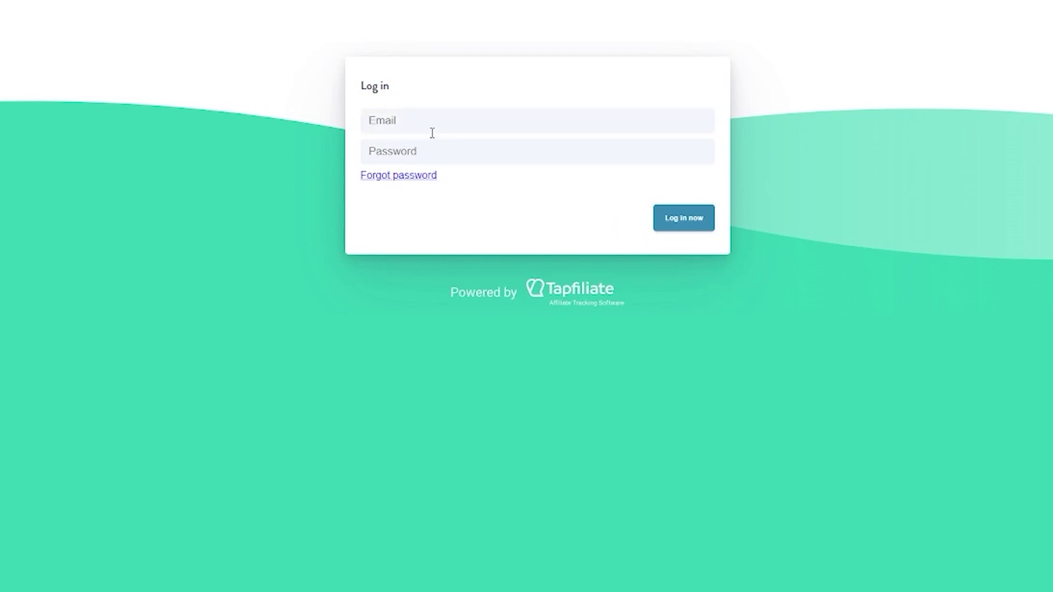
- Paste the account e-mail and password to sign in
left_click(432, 133)
right_click(429, 130)
left_click(442, 241)
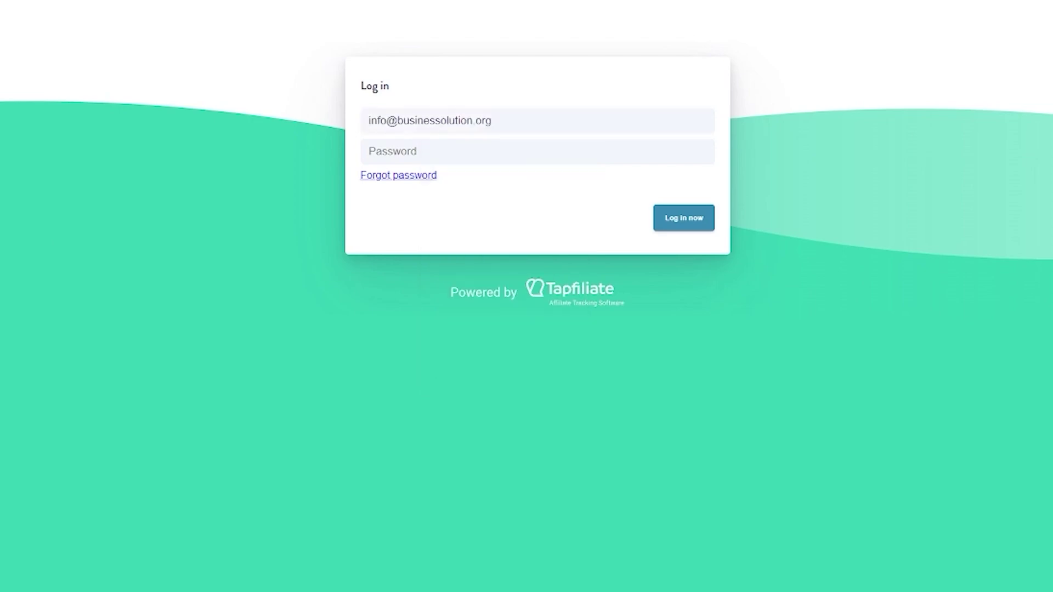
left_click(446, 155)
right_click(447, 155)
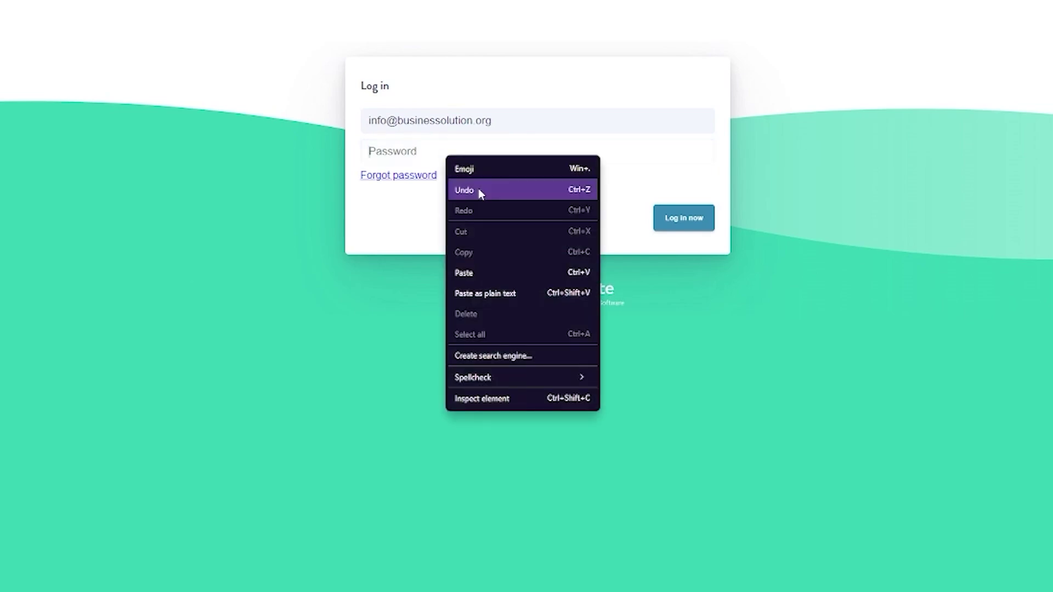
left_click(477, 274)
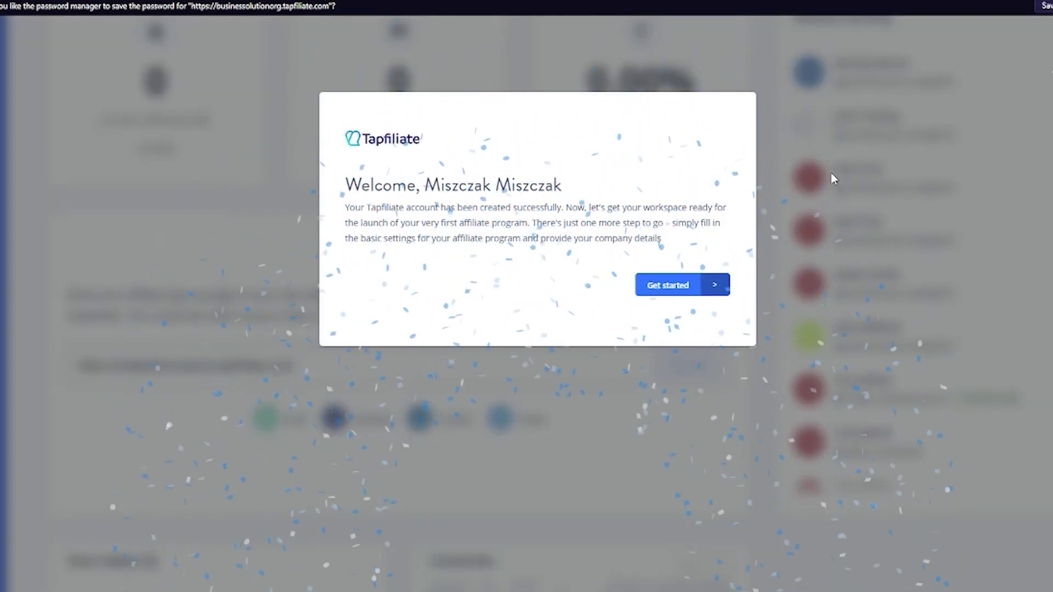
- Start account setup and enter the company name Johns Coffee
left_click(681, 283)
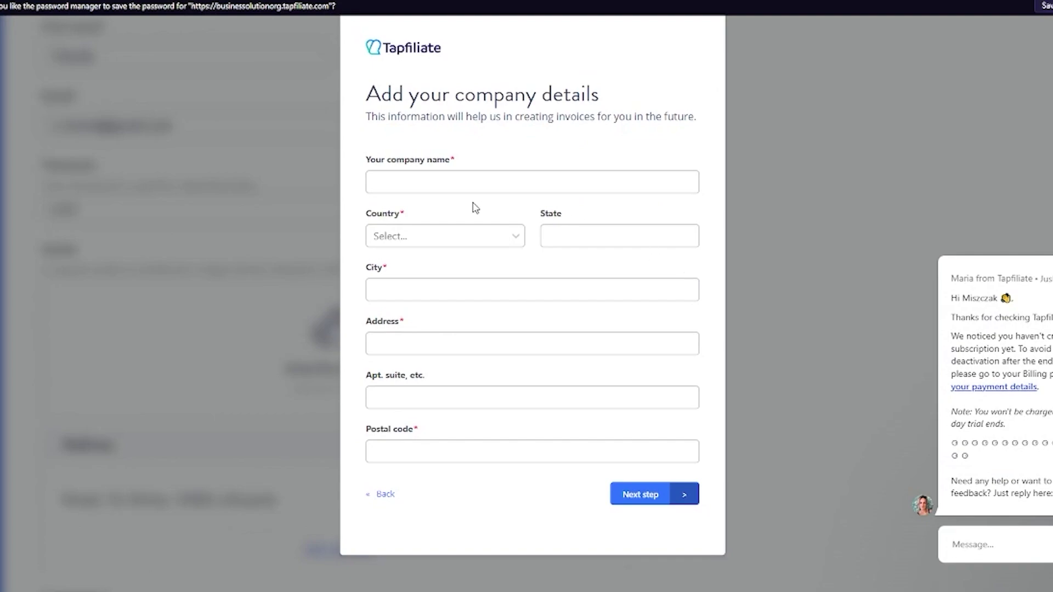
left_click(428, 190)
left_click(459, 211)
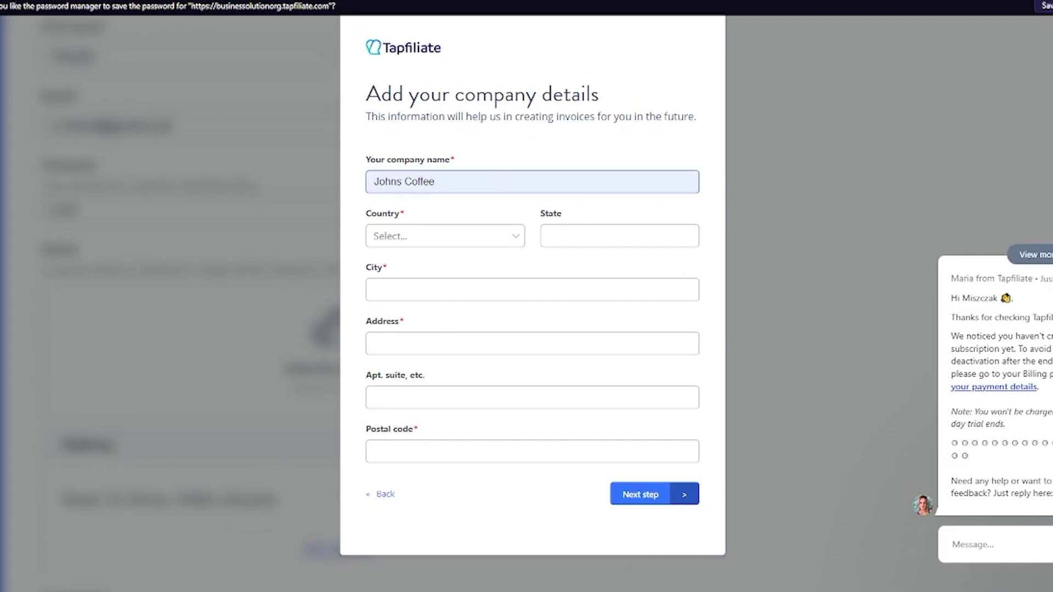
- Set the country to United States, autofill the Cleveland, Ohio 44127 address, and continue
left_click(416, 242)
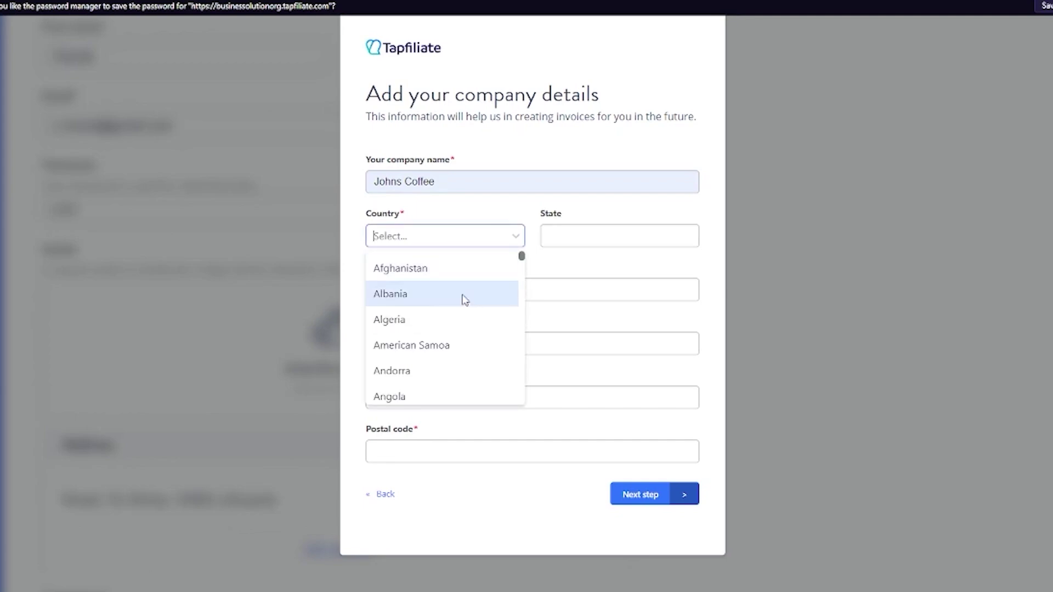
type("p")
key("BackSpace")
type("uni")
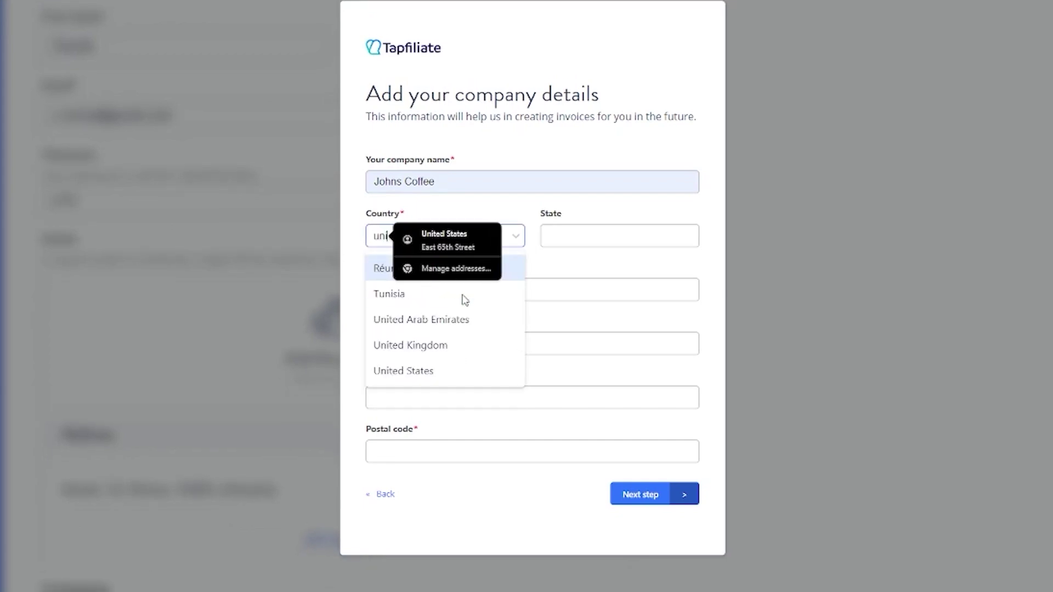
type("t")
left_click(405, 262)
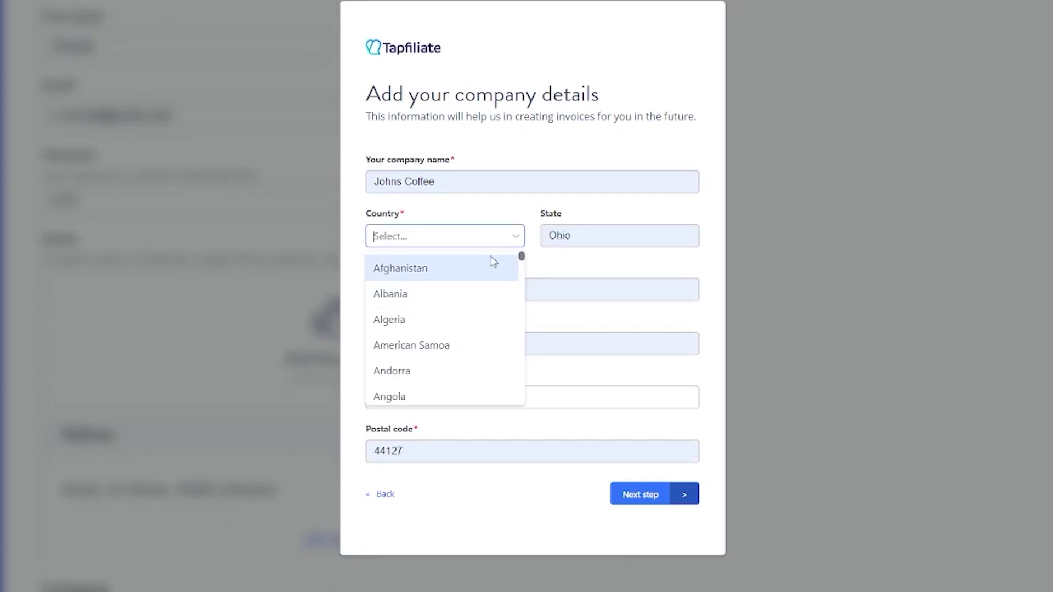
type("uni")
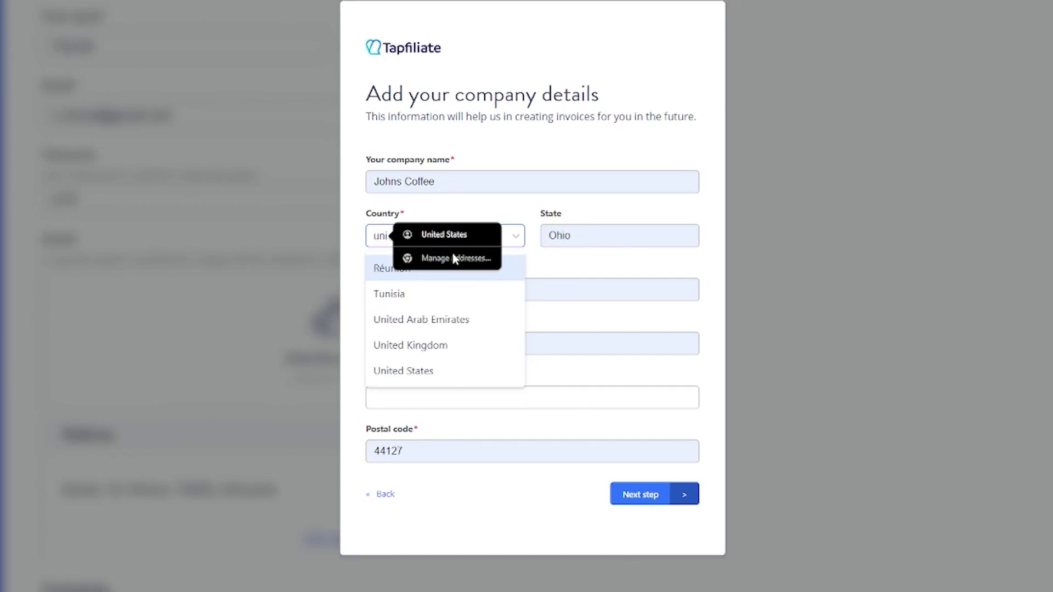
left_click(454, 370)
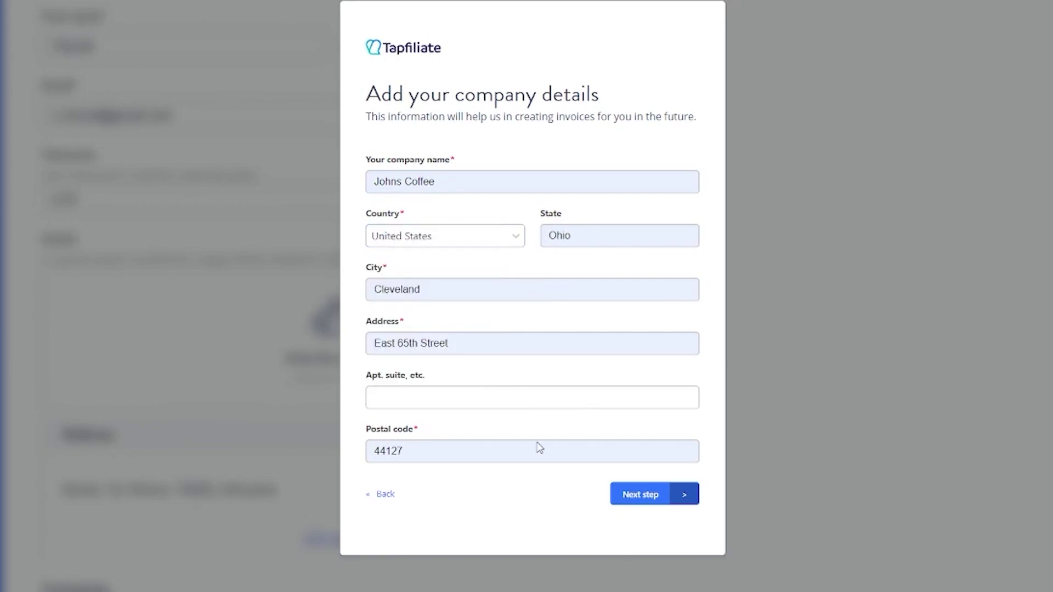
left_click(661, 497)
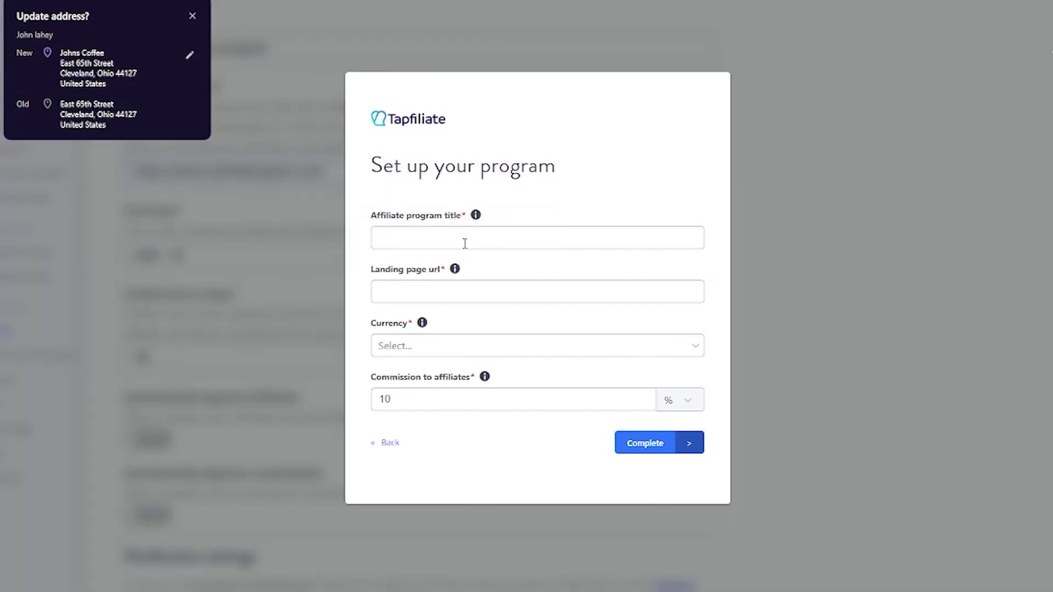
left_click(464, 241)
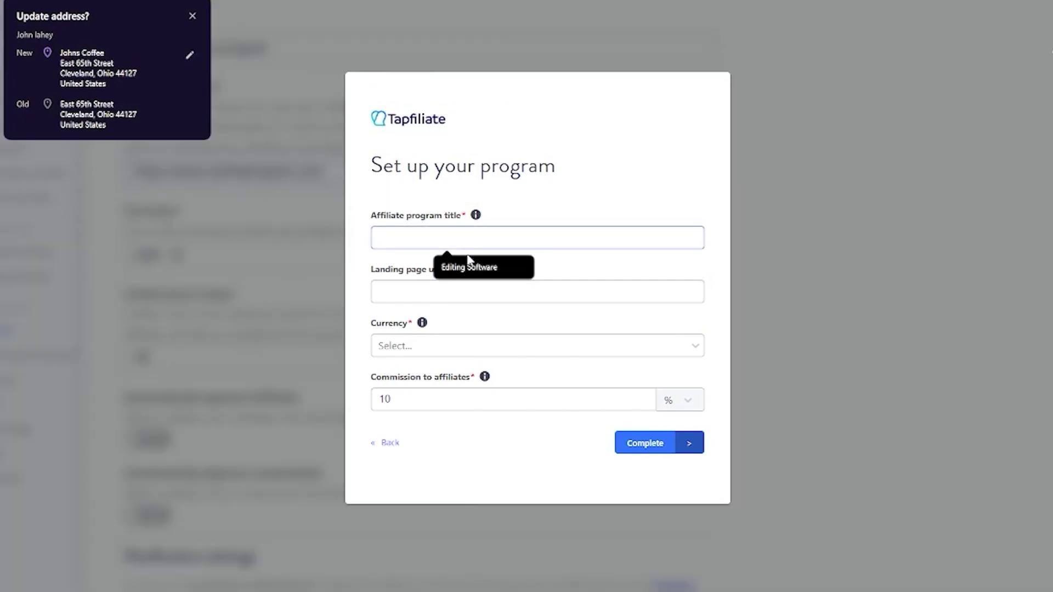
left_click(466, 266)
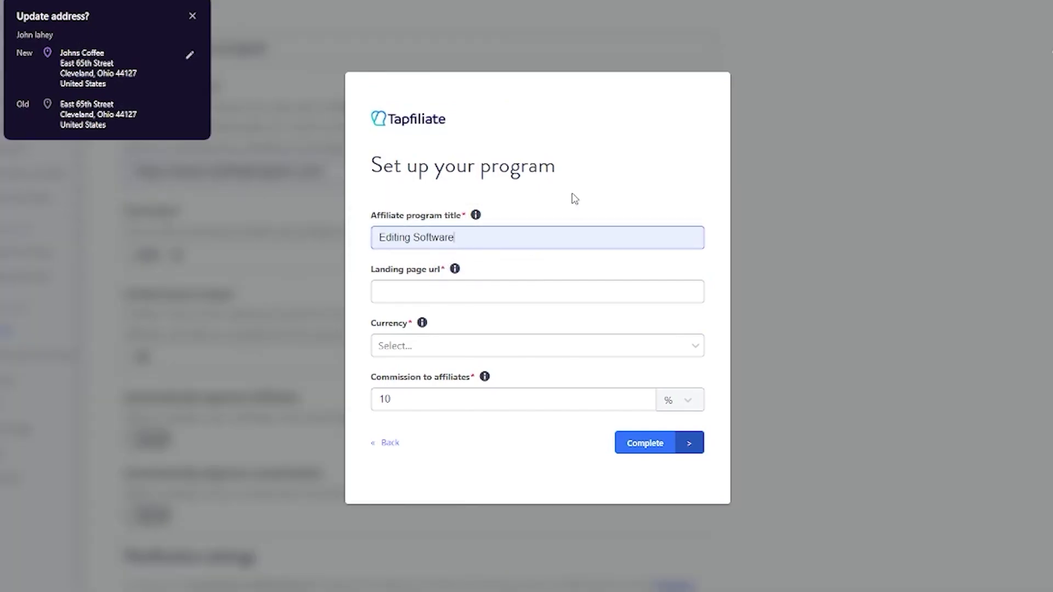
left_click(440, 292)
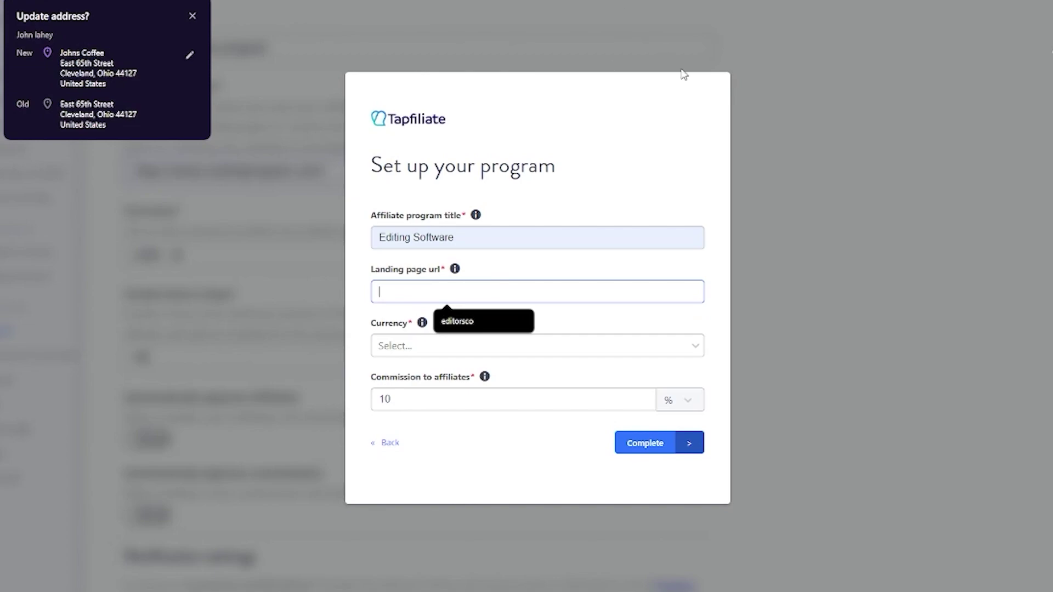
left_click(623, 345)
left_click(449, 291)
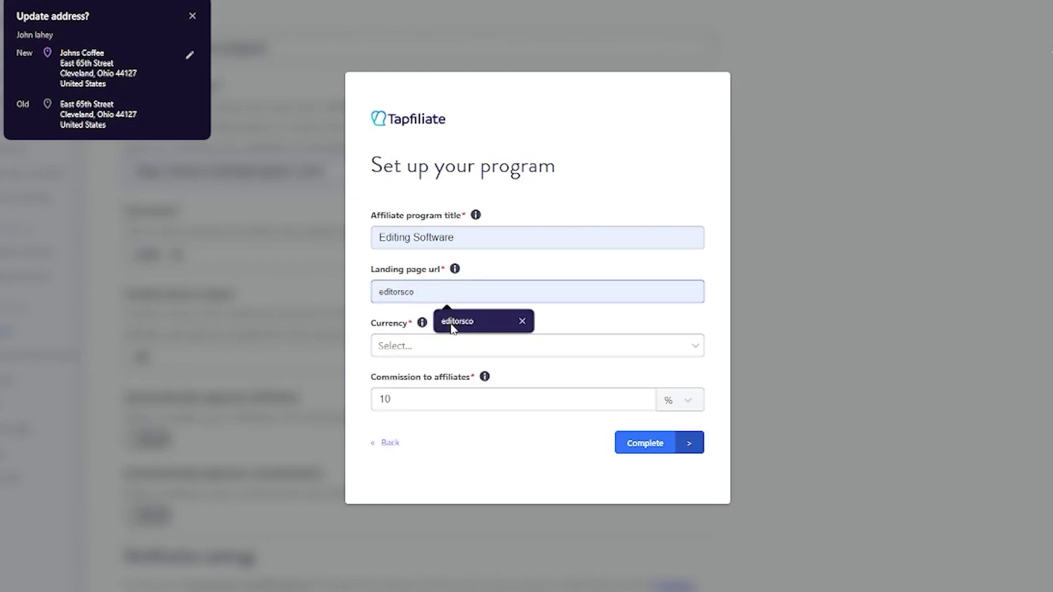
left_click(453, 323)
double_click(492, 296)
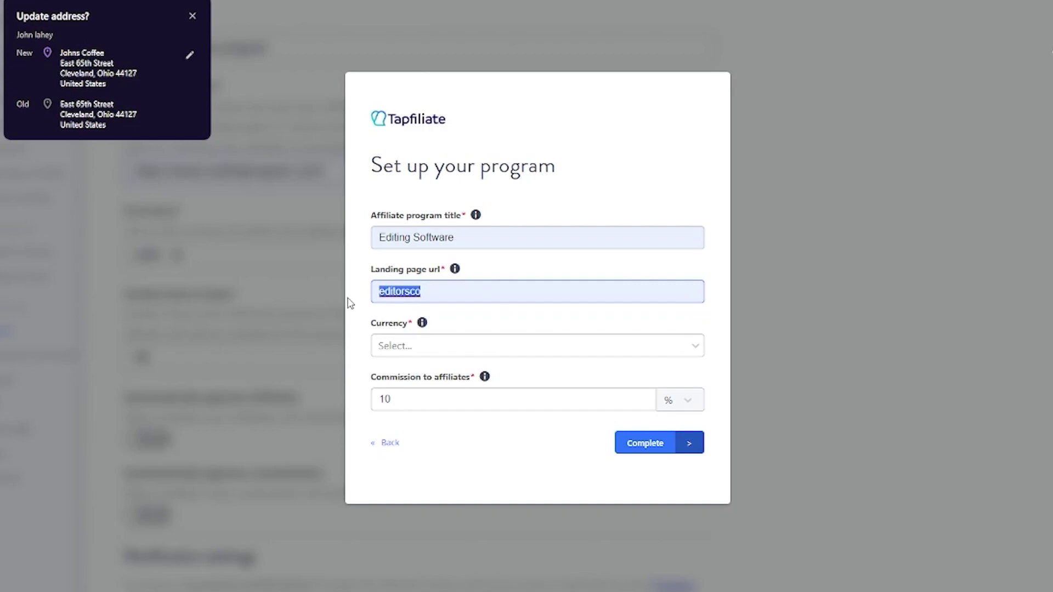
type("www")
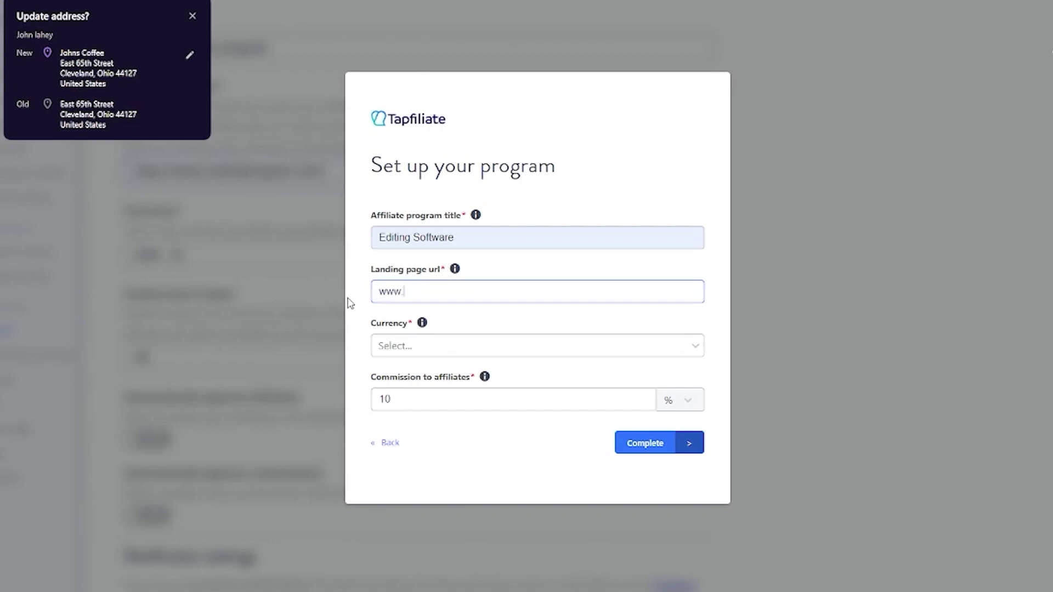
type(".youtube.com")
- Set currency to USD and a 10% percentage commission, then submit
left_click(453, 340)
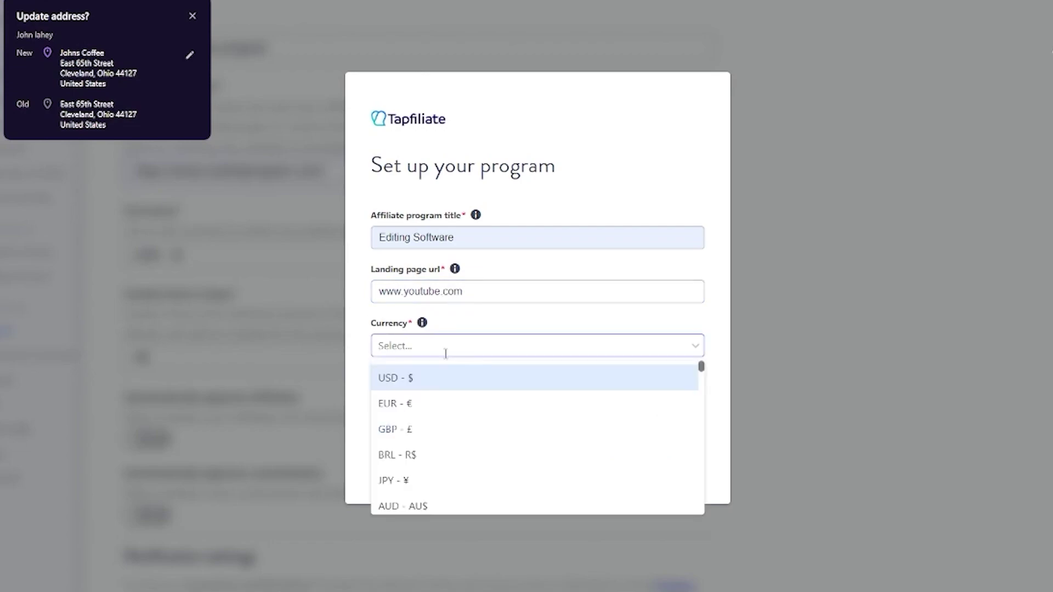
left_click(437, 375)
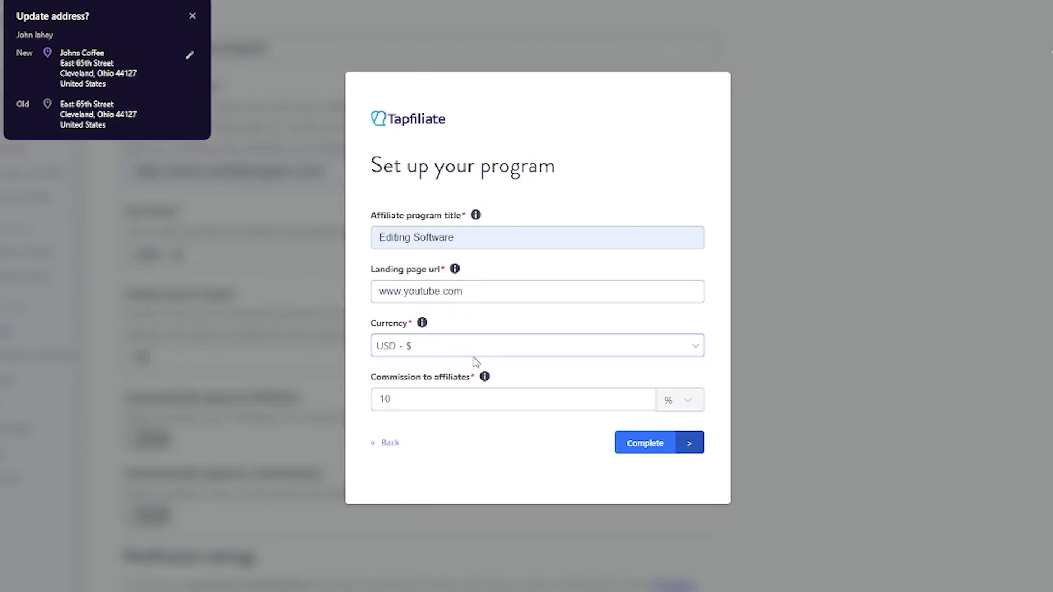
left_click(490, 391)
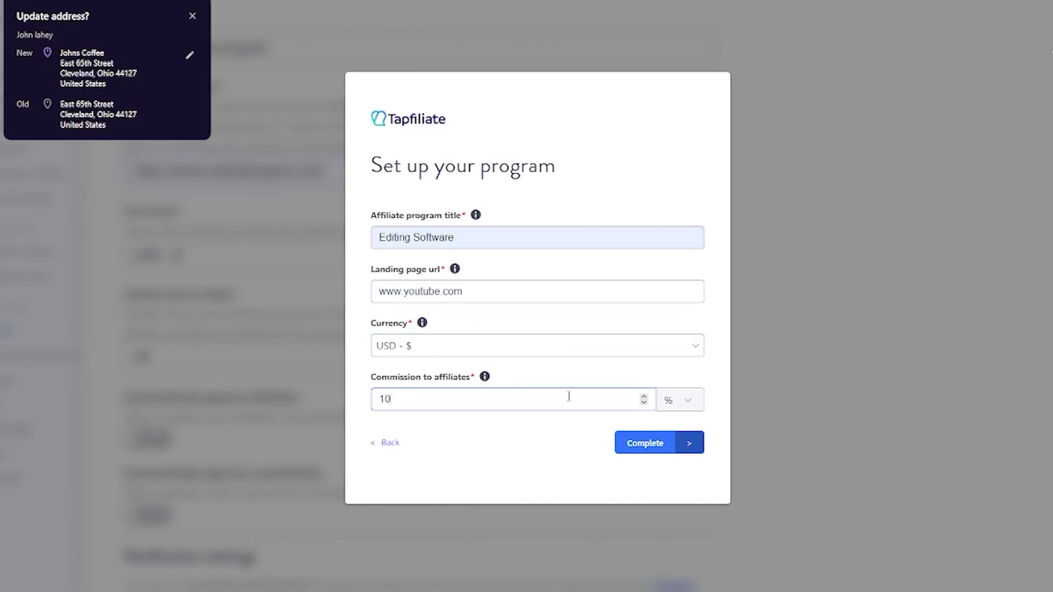
left_click(679, 402)
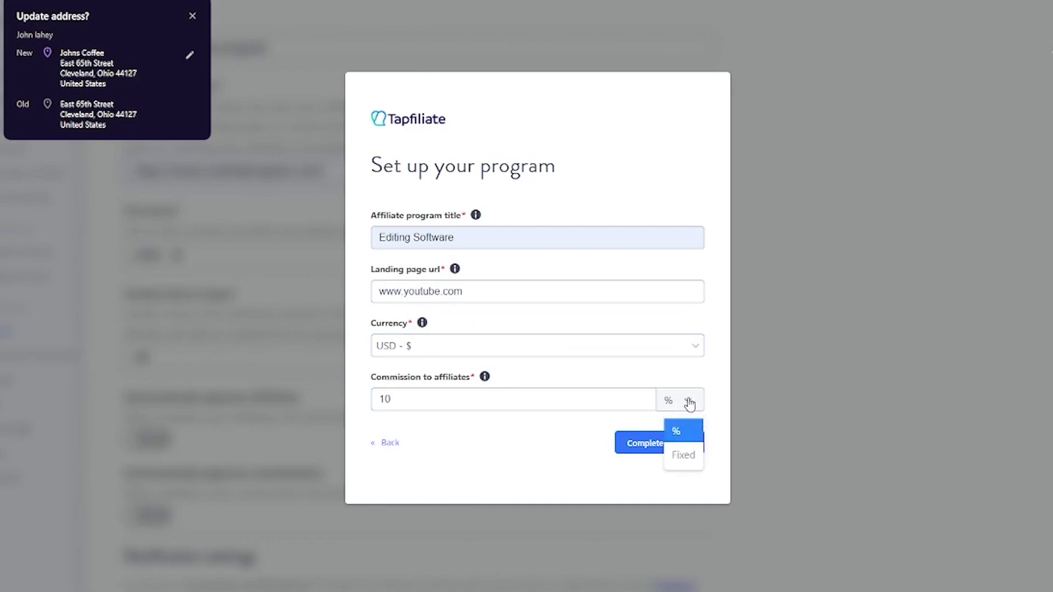
left_click(677, 432)
left_click(643, 442)
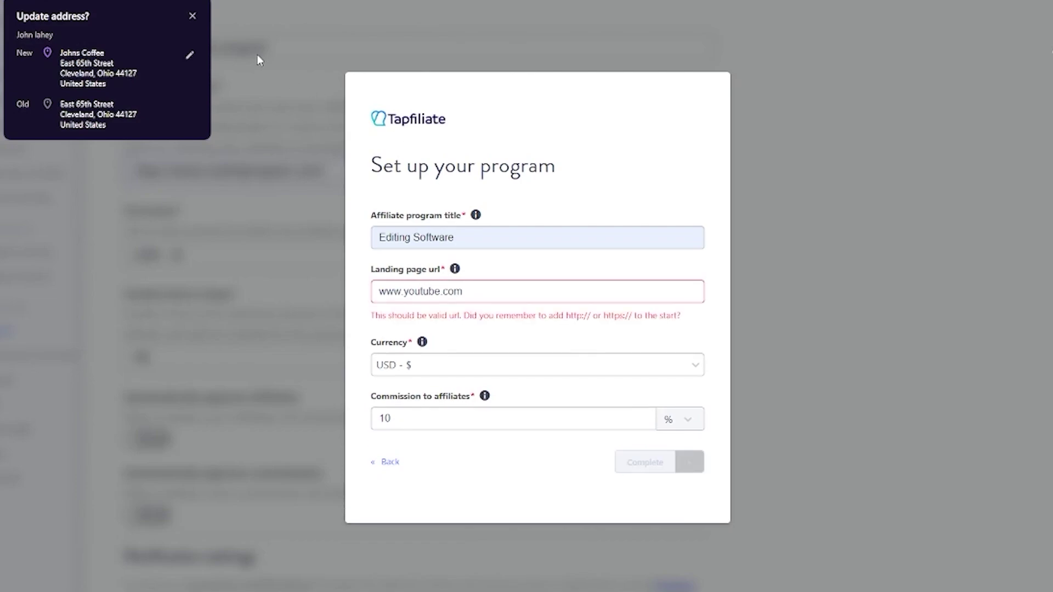
left_click(192, 16)
left_click(376, 297)
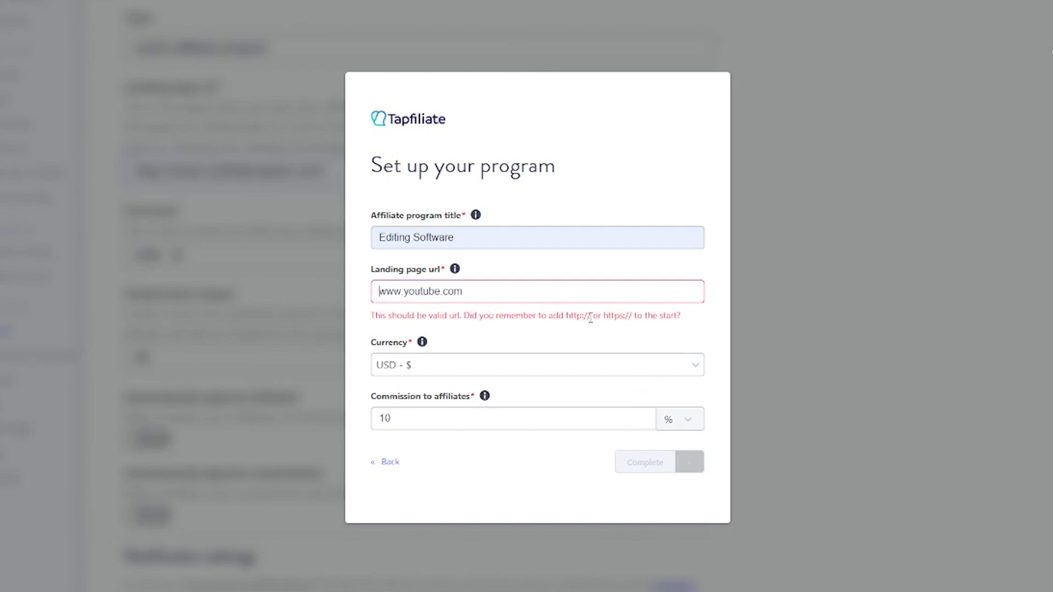
left_click_drag(591, 318, 566, 318)
right_click(571, 319)
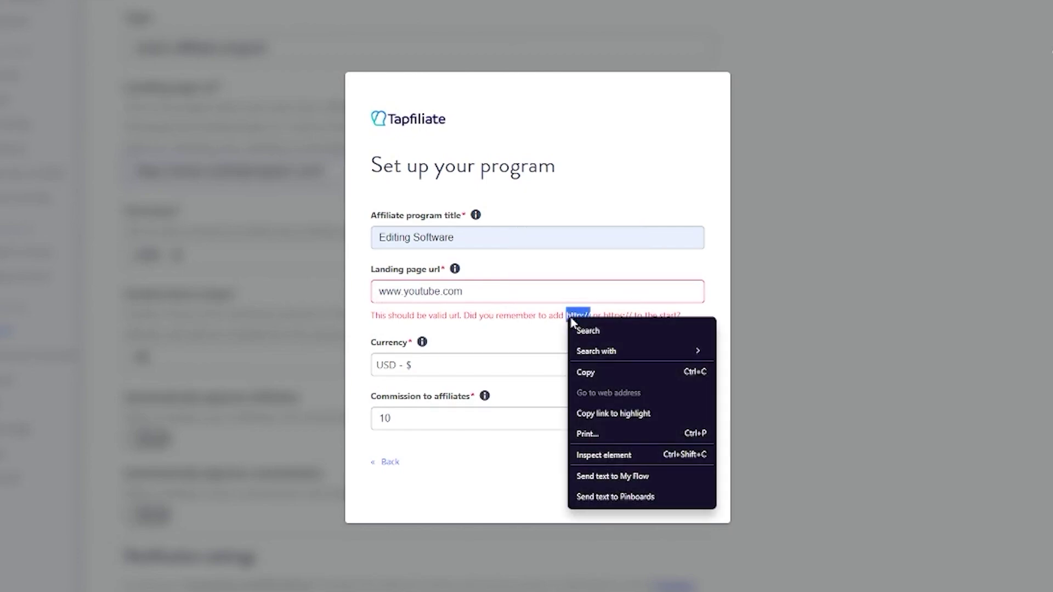
left_click(600, 371)
left_click(378, 291)
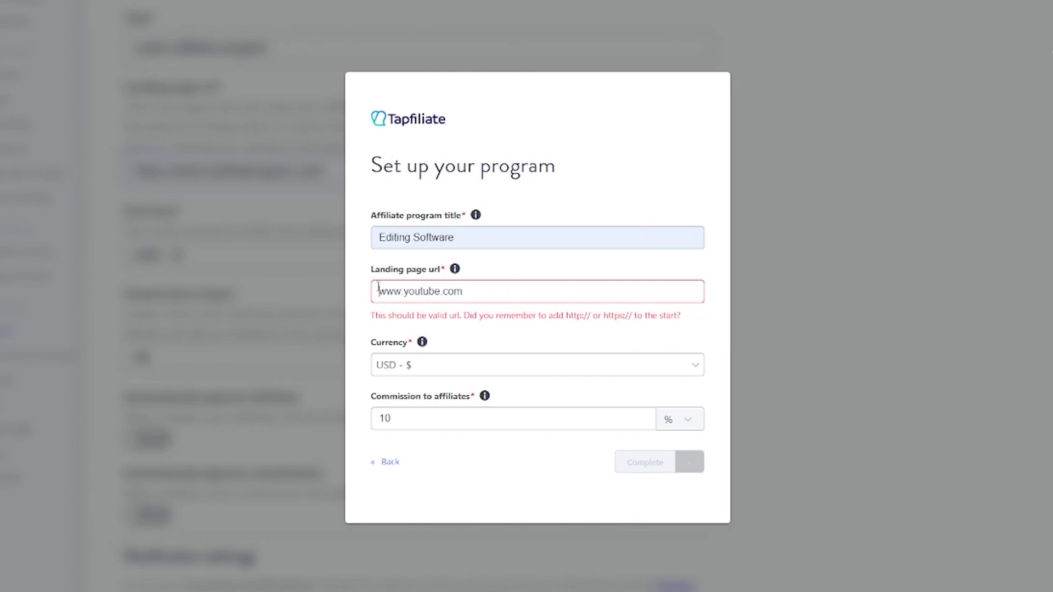
key("ctrl+v")
key("Return")
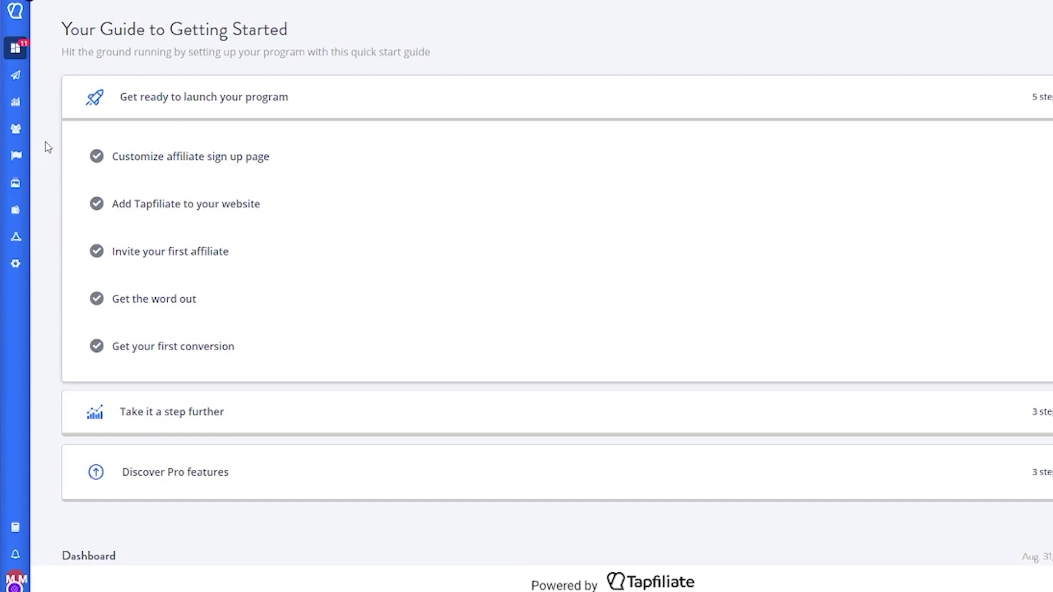
- Review the dashboard's empty active affiliates and conversions figures
scroll(218, 190, "down", 6)
scroll(392, 251, "down", 4)
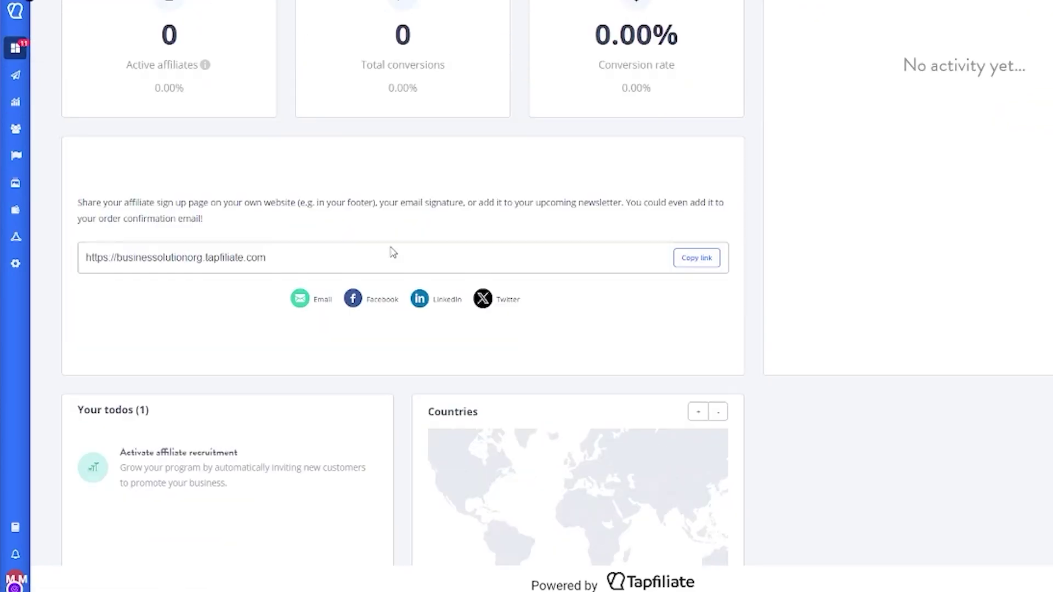
scroll(392, 252, "up", 5)
scroll(393, 252, "down", 2)
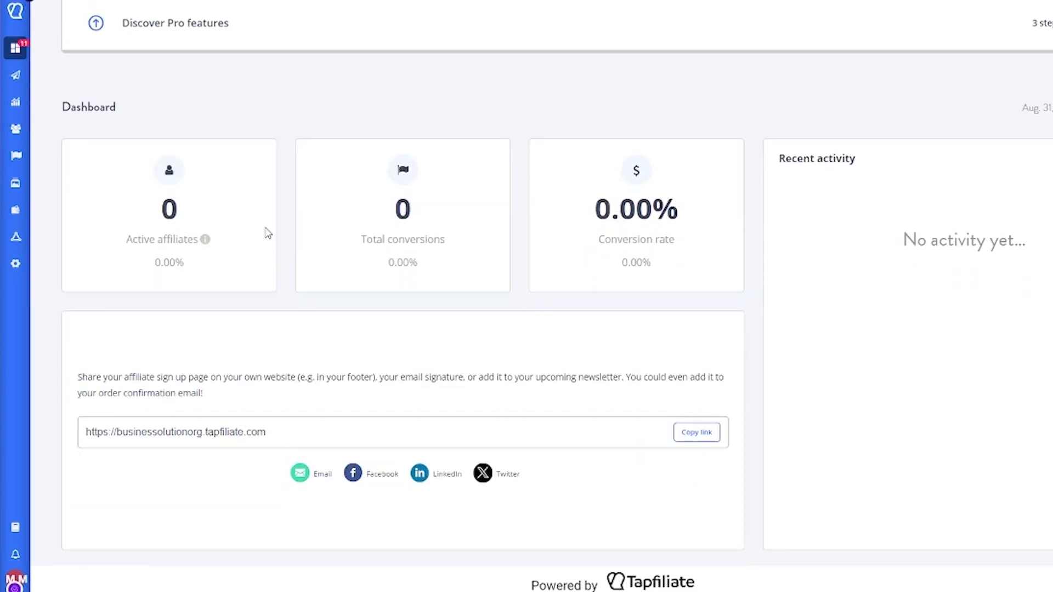
left_click_drag(76, 140, 316, 244)
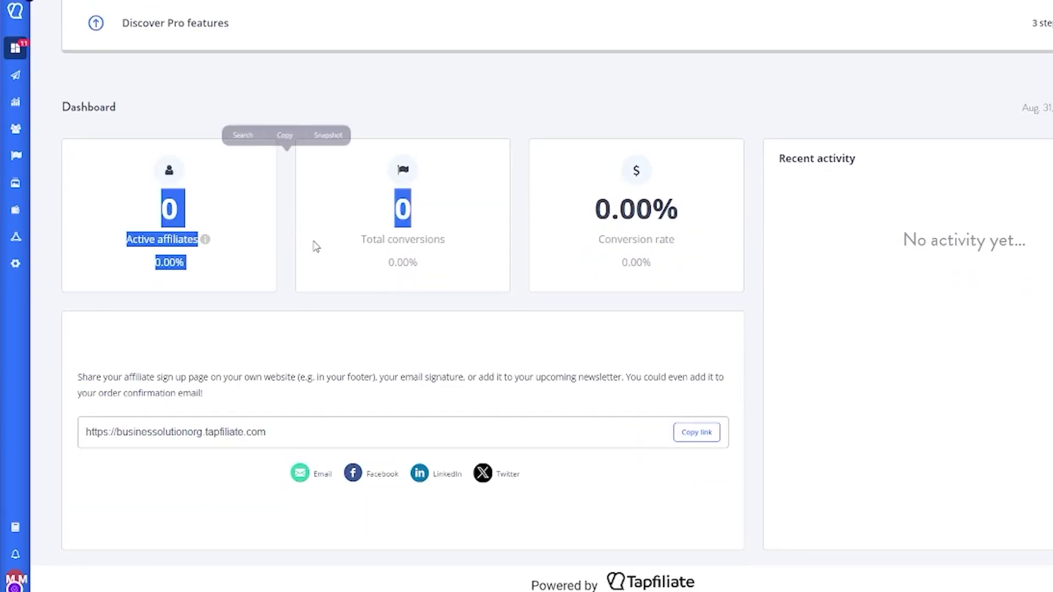
left_click(148, 102)
left_click_drag(98, 166, 419, 271)
left_click(556, 136)
left_click_drag(357, 209, 566, 88)
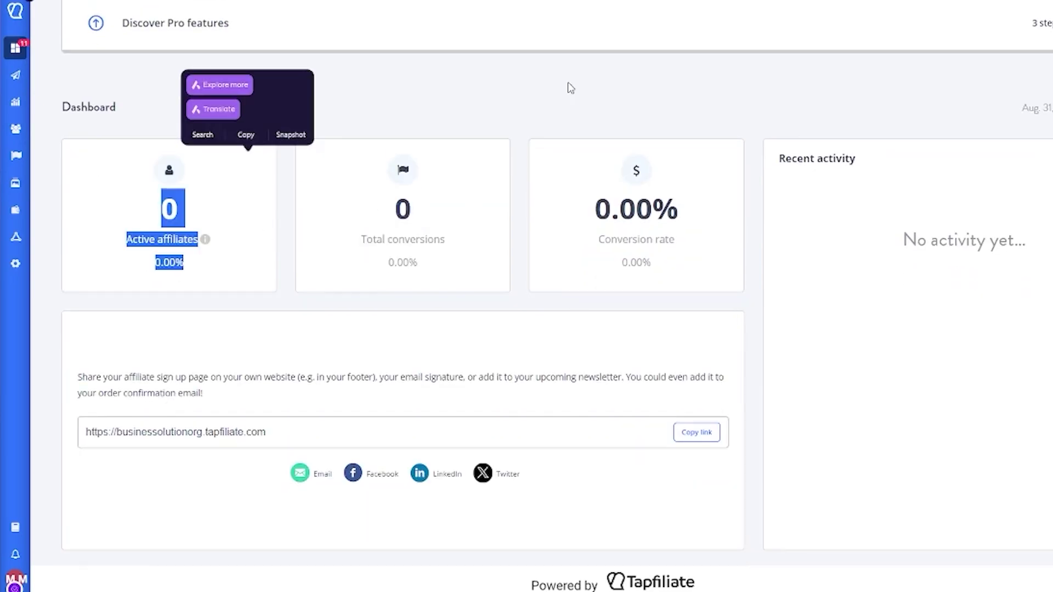
left_click(567, 88)
- Look through the Getting Started guide, then go to the Notifications messaging page
scroll(537, 201, "down", 5)
scroll(537, 200, "up", 2)
scroll(536, 199, "down", 2)
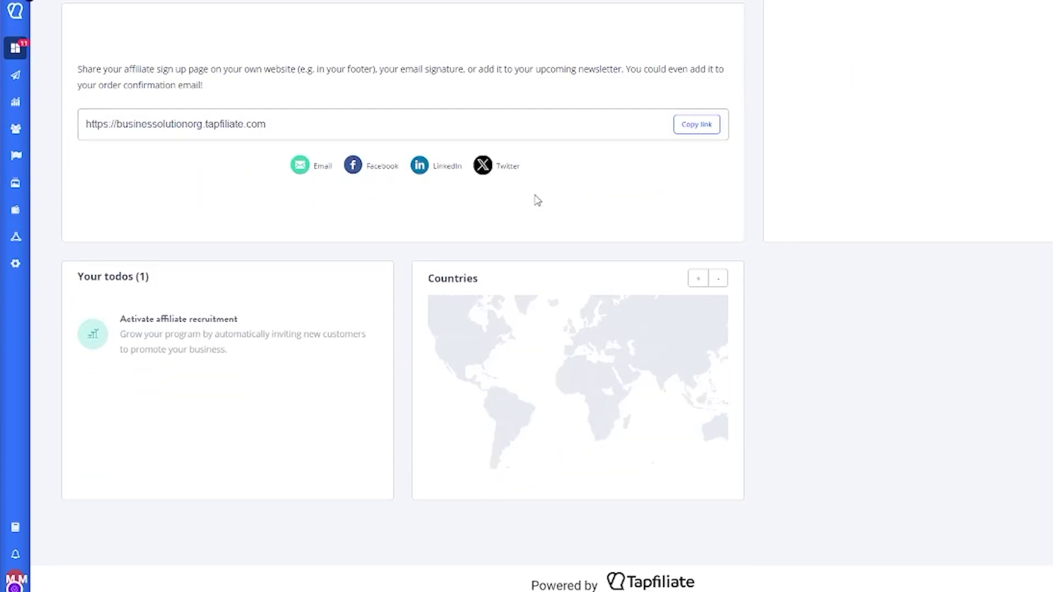
scroll(631, 225, "up", 6)
scroll(819, 298, "up", 6)
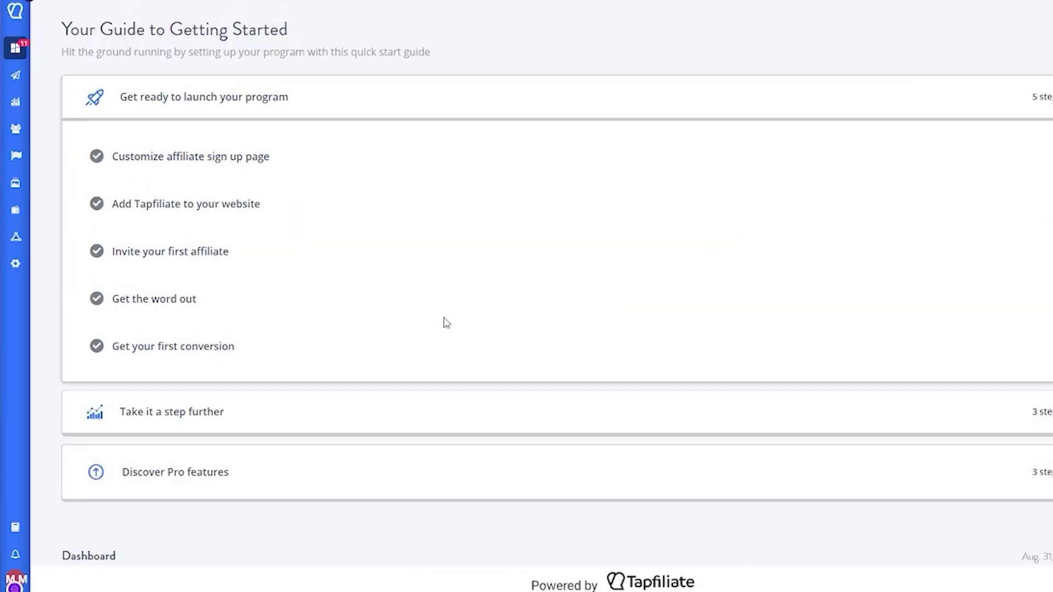
scroll(138, 99, "down", 9)
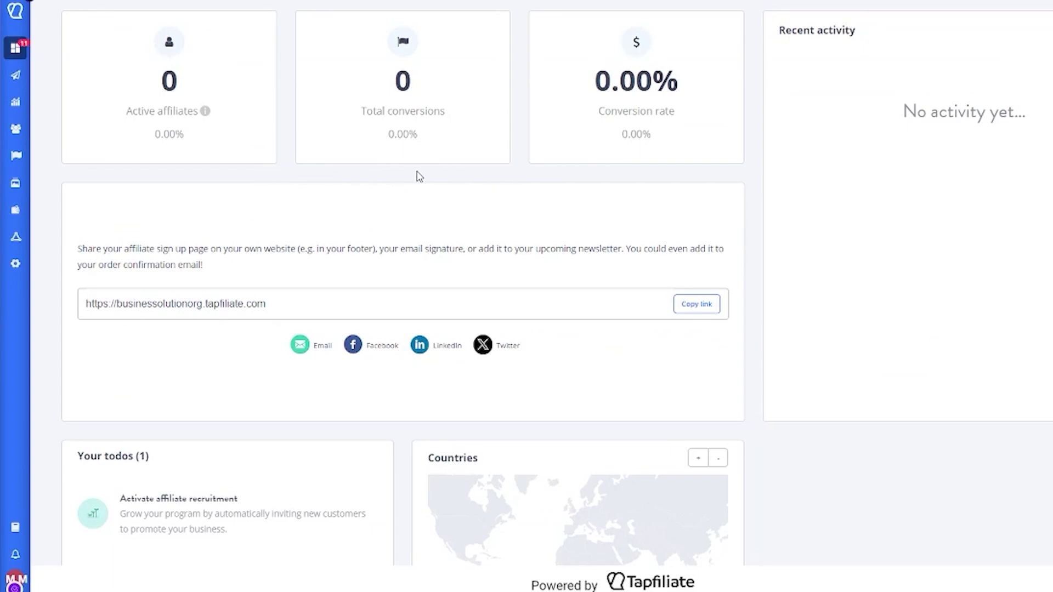
scroll(418, 174, "up", 2)
left_click_drag(110, 136, 501, 241)
left_click(577, 124)
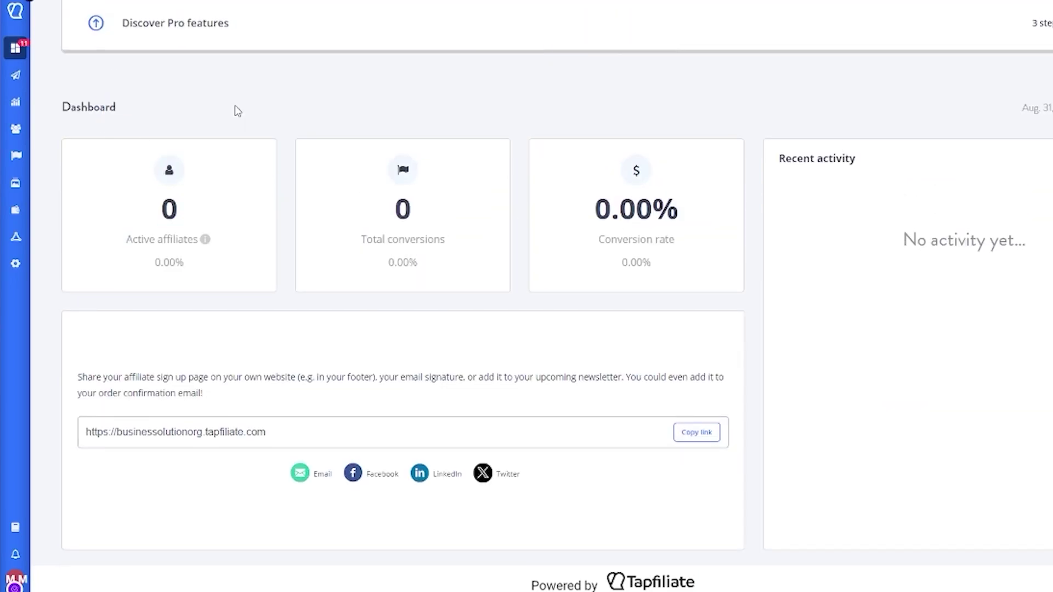
left_click(17, 76)
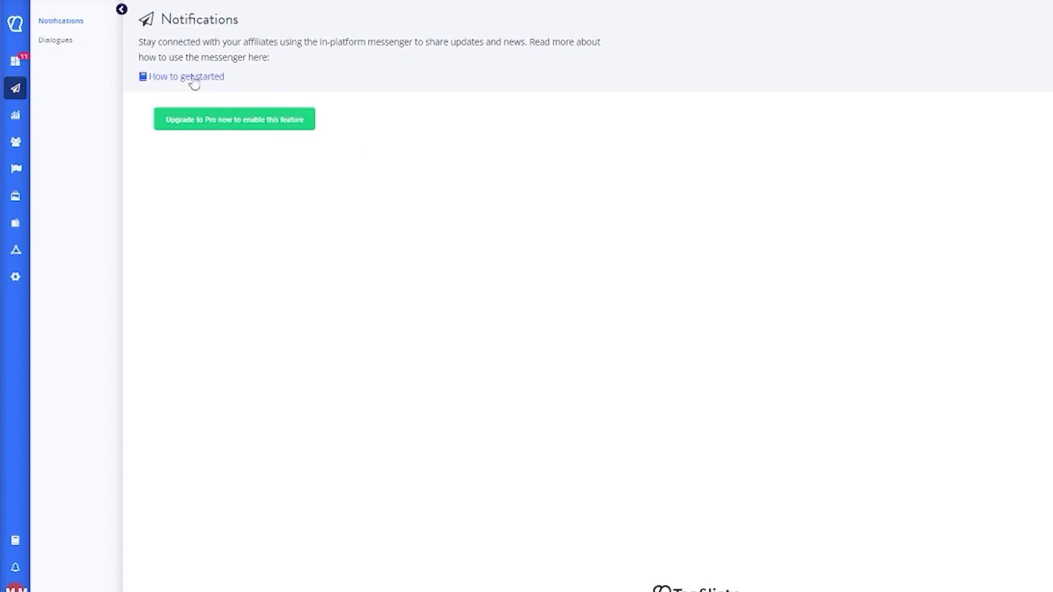
- Compare the Dialogues and Notifications pages, then go to the Reporting overview
left_click(41, 42)
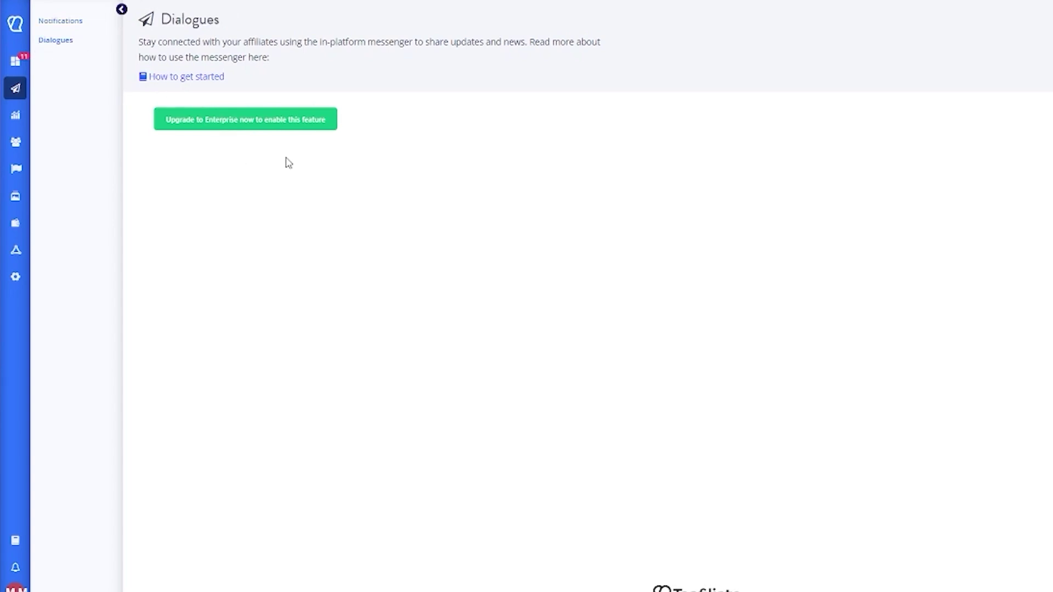
left_click(60, 22)
left_click(58, 40)
left_click(60, 22)
left_click(61, 41)
left_click(19, 118)
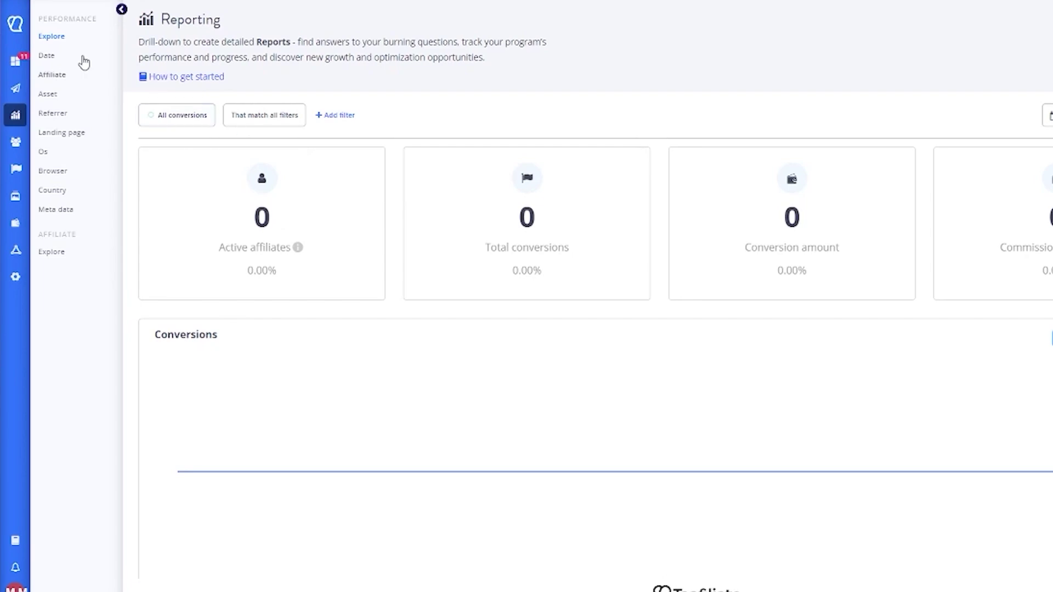
- Show the Date report and scroll its daily rows of zero clicks and conversions
left_click(61, 57)
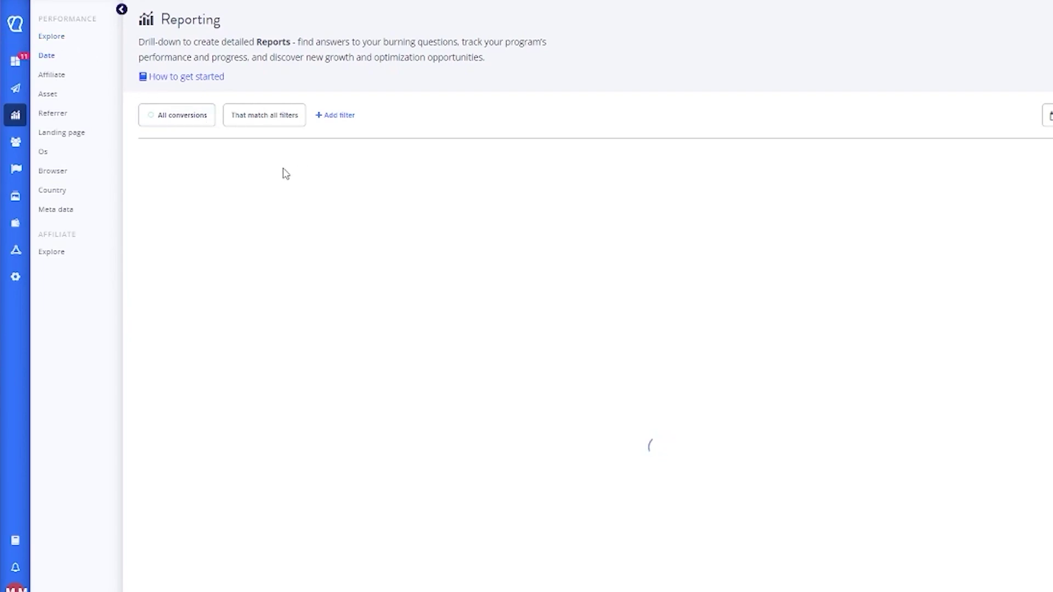
scroll(418, 249, "down", 10)
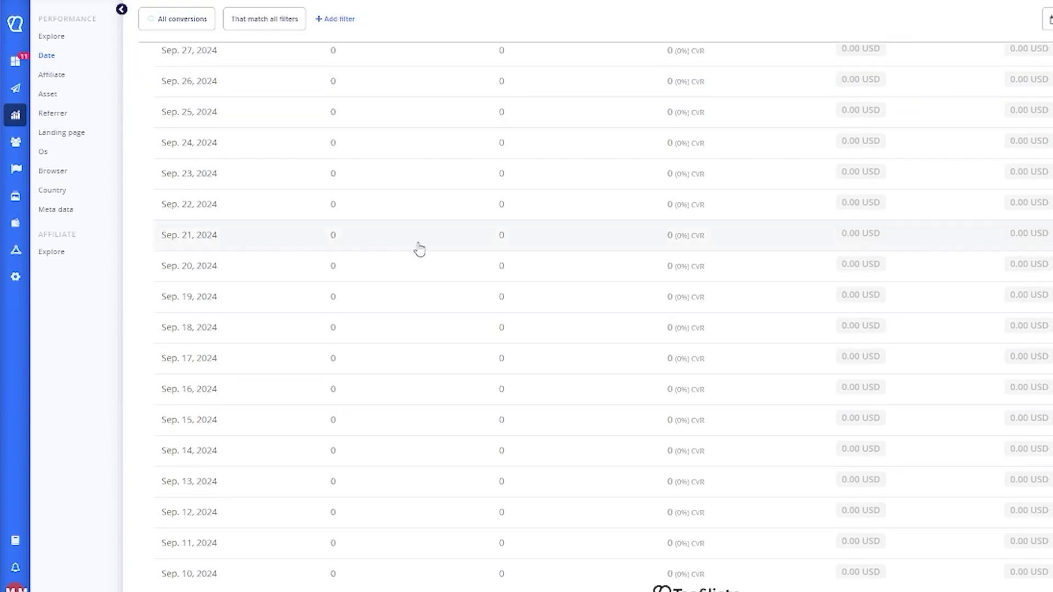
scroll(419, 249, "up", 10)
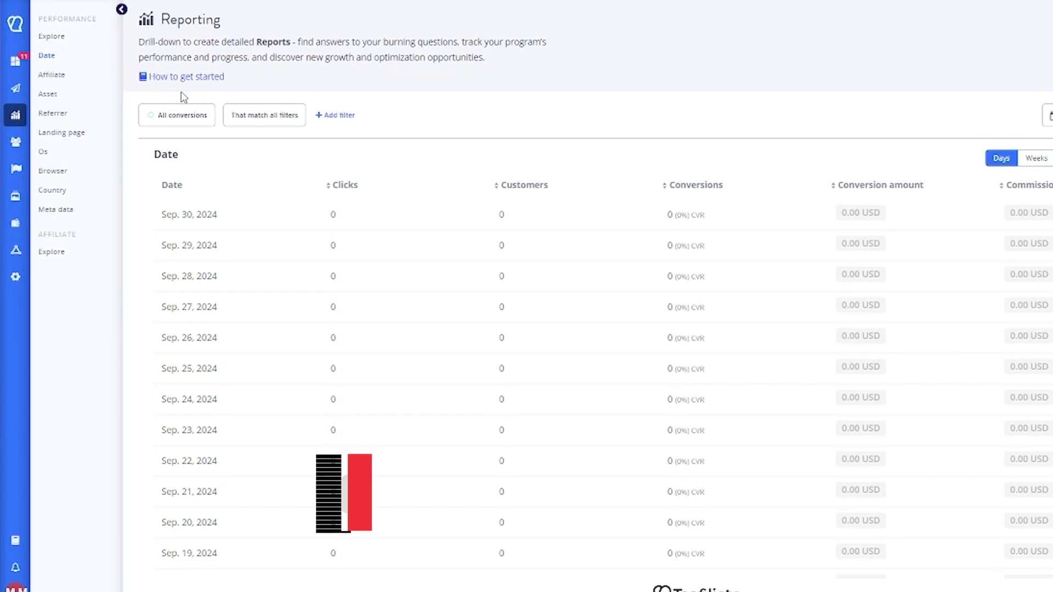
- View the Affiliate, Asset and Landing page reports, each showing no data
left_click(60, 75)
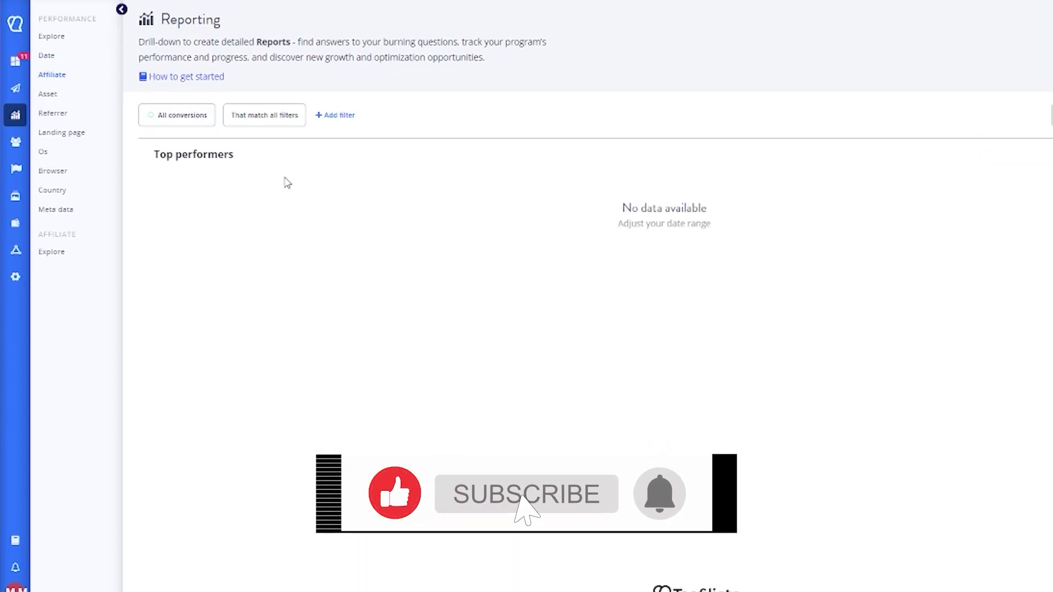
left_click_drag(324, 171, 156, 172)
left_click(157, 172)
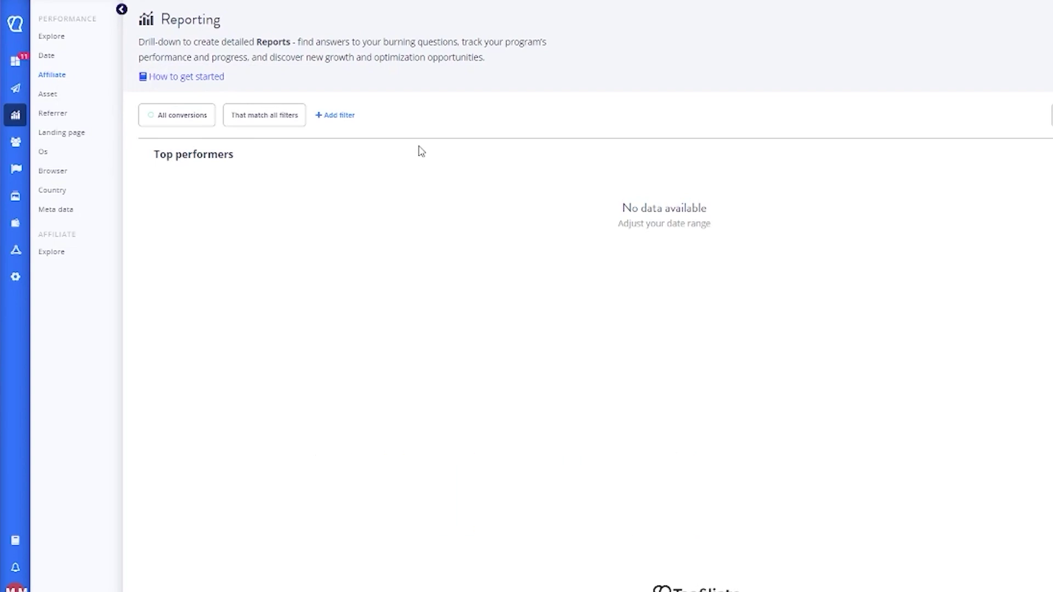
left_click(50, 95)
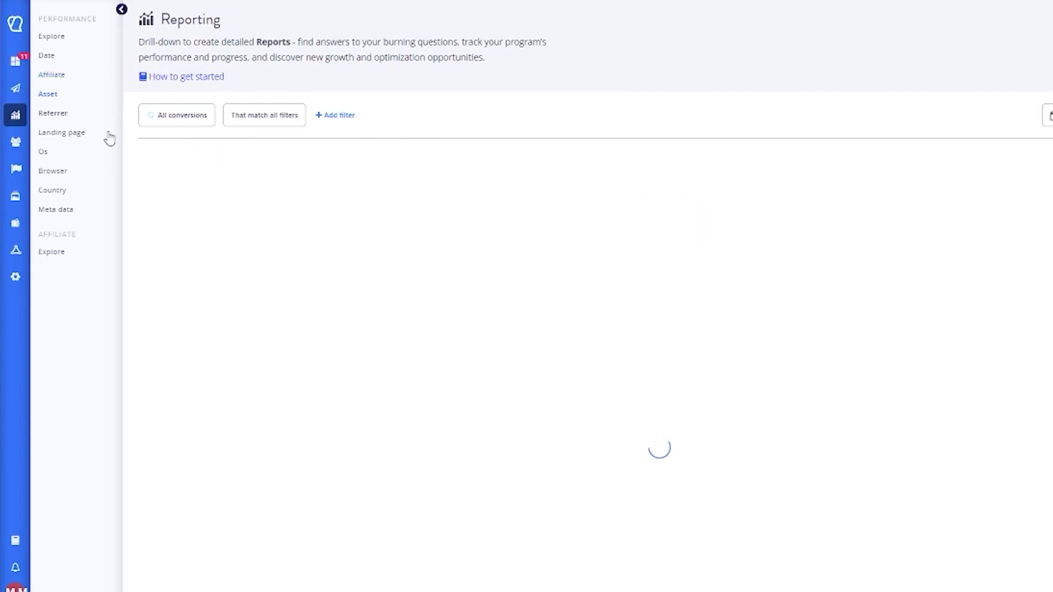
left_click_drag(499, 189, 735, 222)
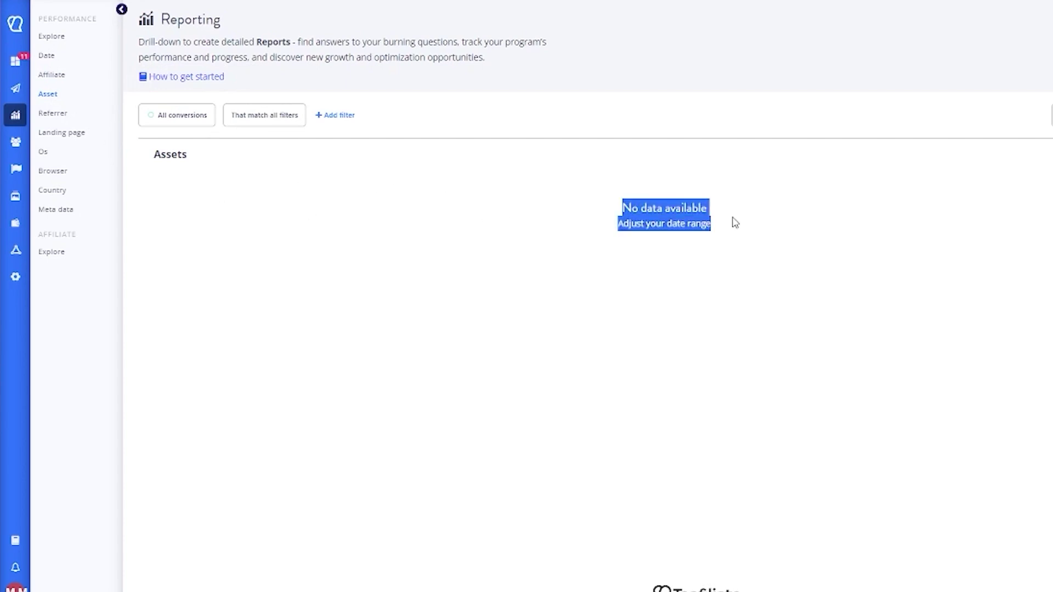
left_click(784, 259)
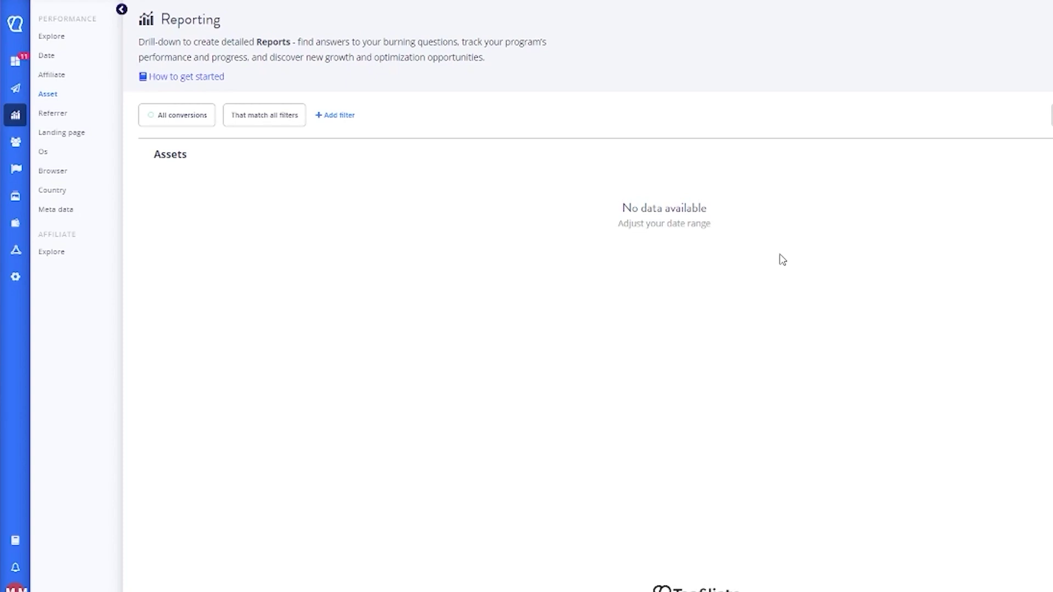
left_click(68, 133)
- Open the empty Affiliates page and start creating a new affiliate
left_click(17, 144)
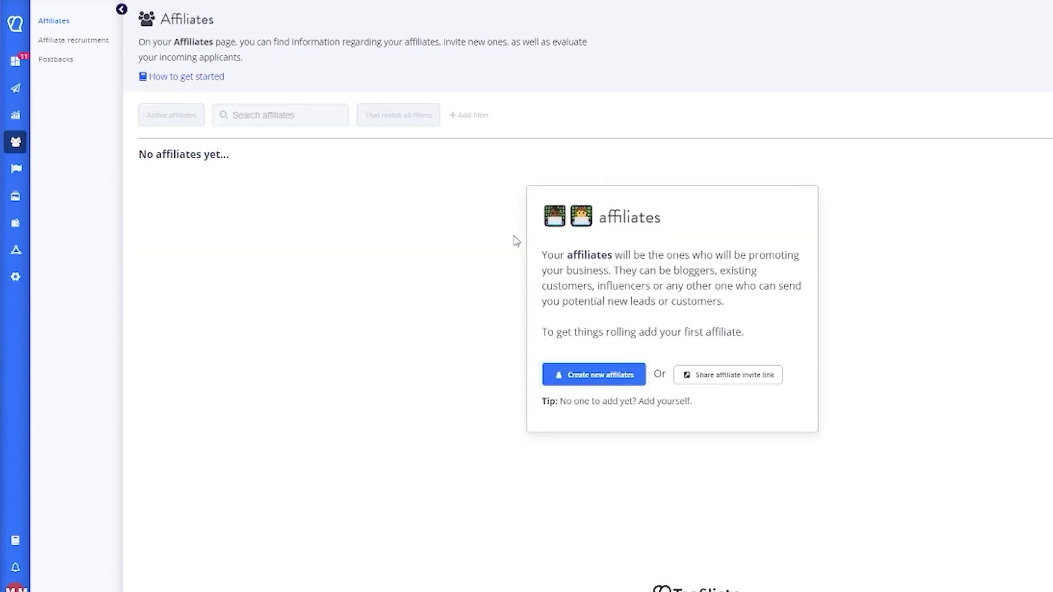
left_click_drag(515, 241, 929, 345)
left_click(929, 346)
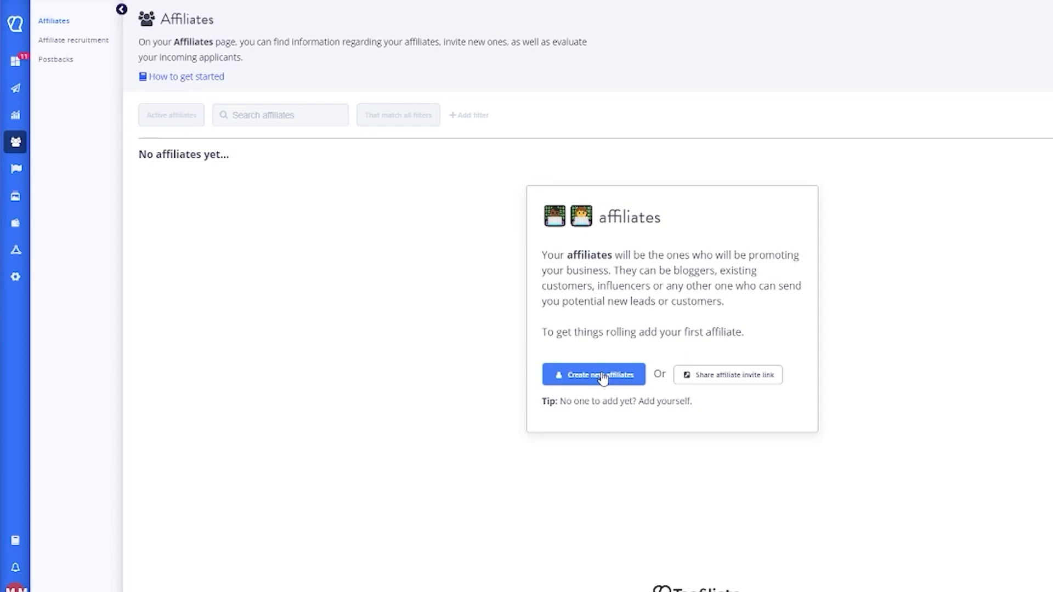
left_click(565, 375)
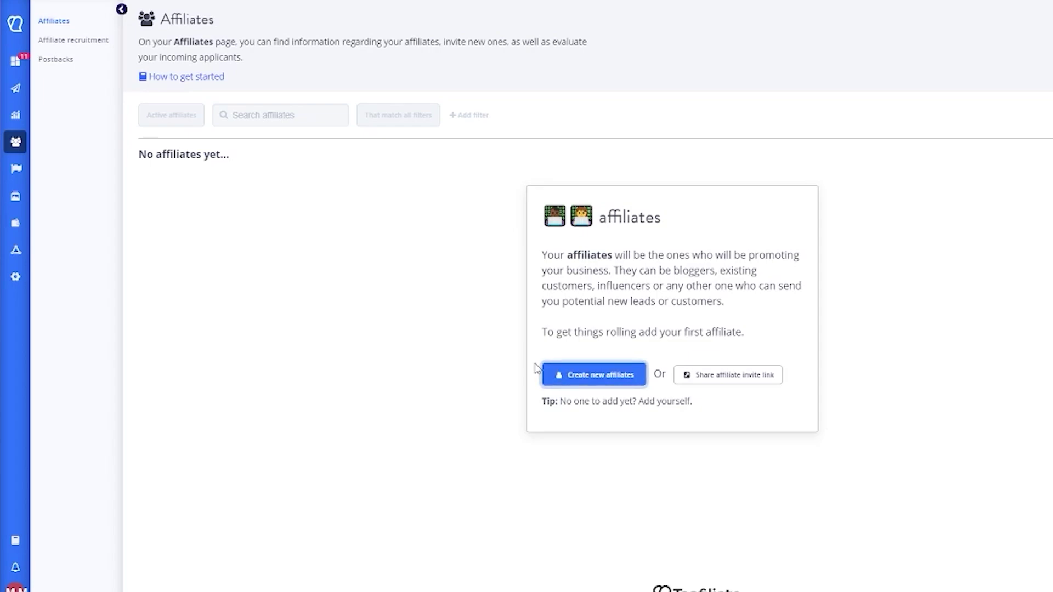
- Copy the shareable affiliate invite link and close its window
left_click(707, 377)
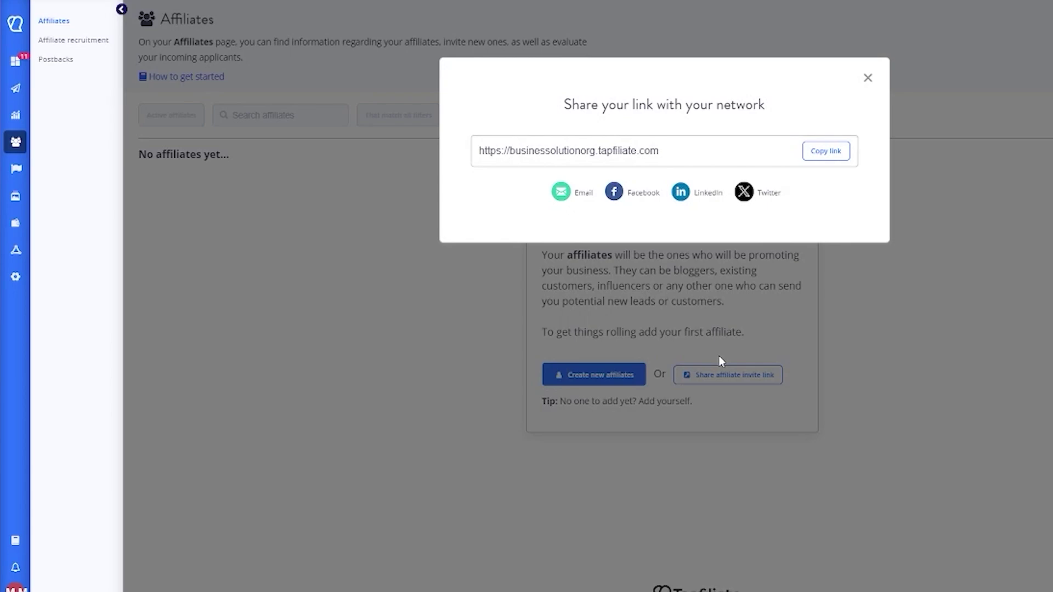
left_click(814, 155)
left_click(1014, 238)
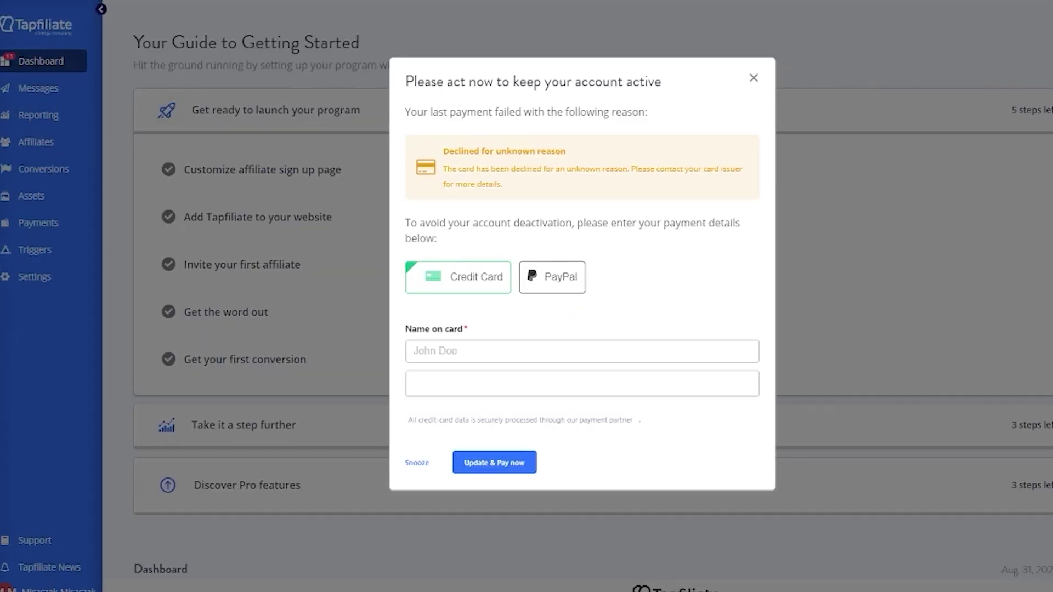
- Dismiss the failed-payment account warning
left_click_drag(662, 82, 417, 86)
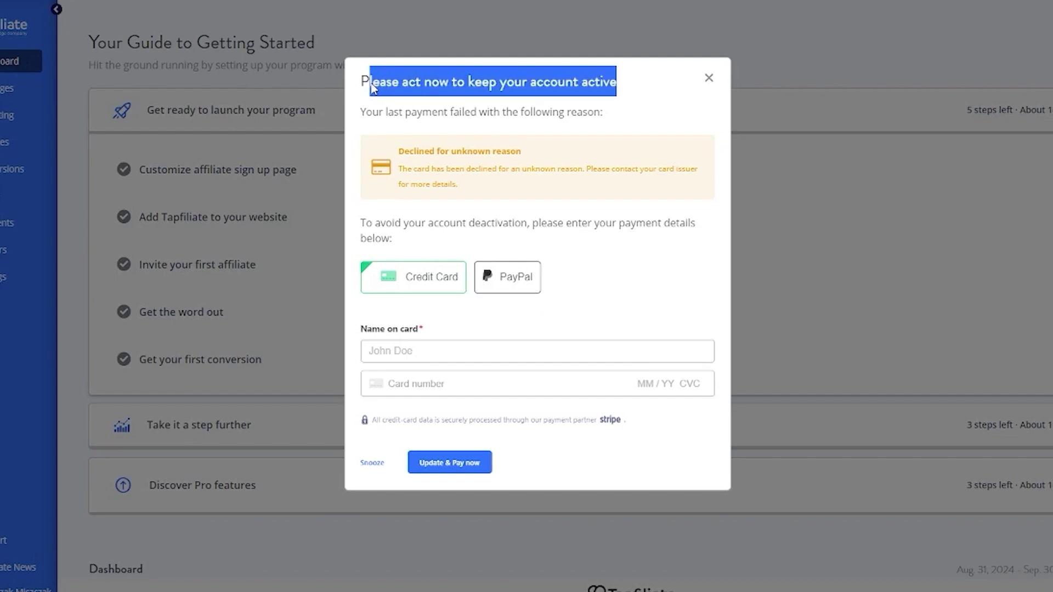
left_click(641, 100)
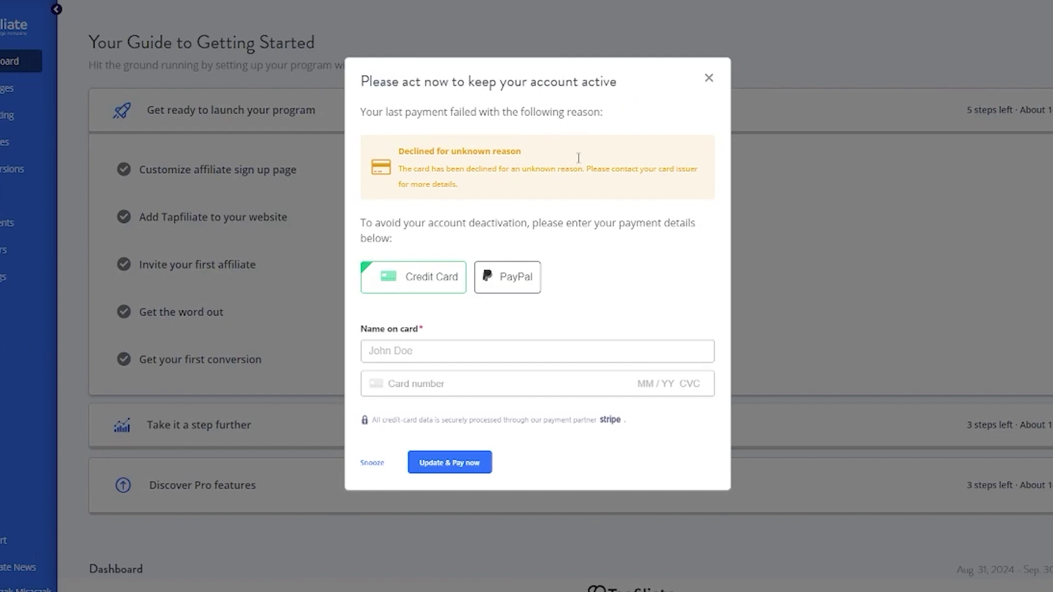
left_click(709, 78)
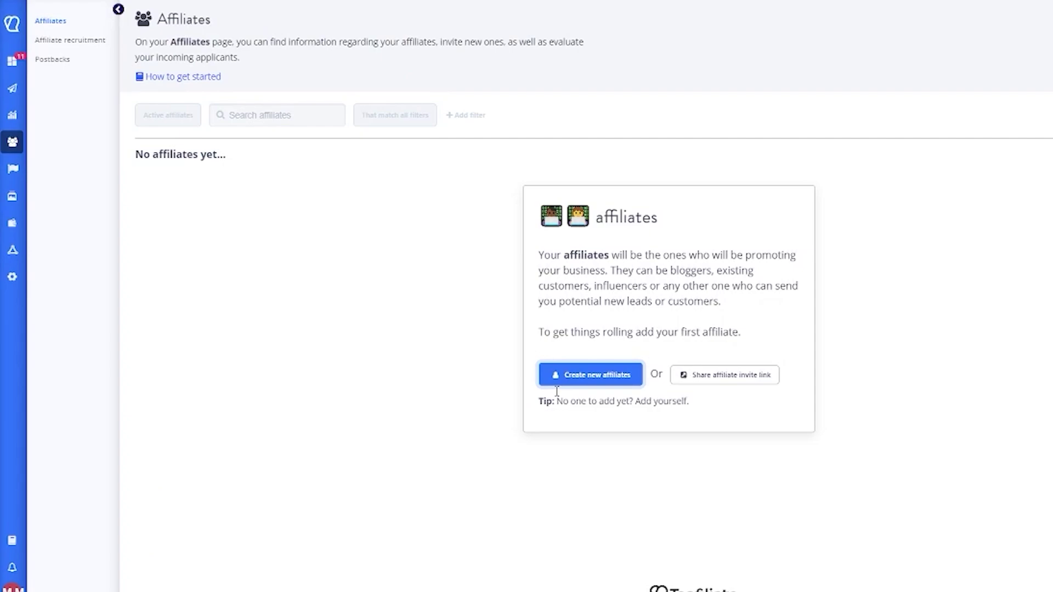
- Choose to add the new affiliate manually through the form rather than CSV import
left_click(583, 382)
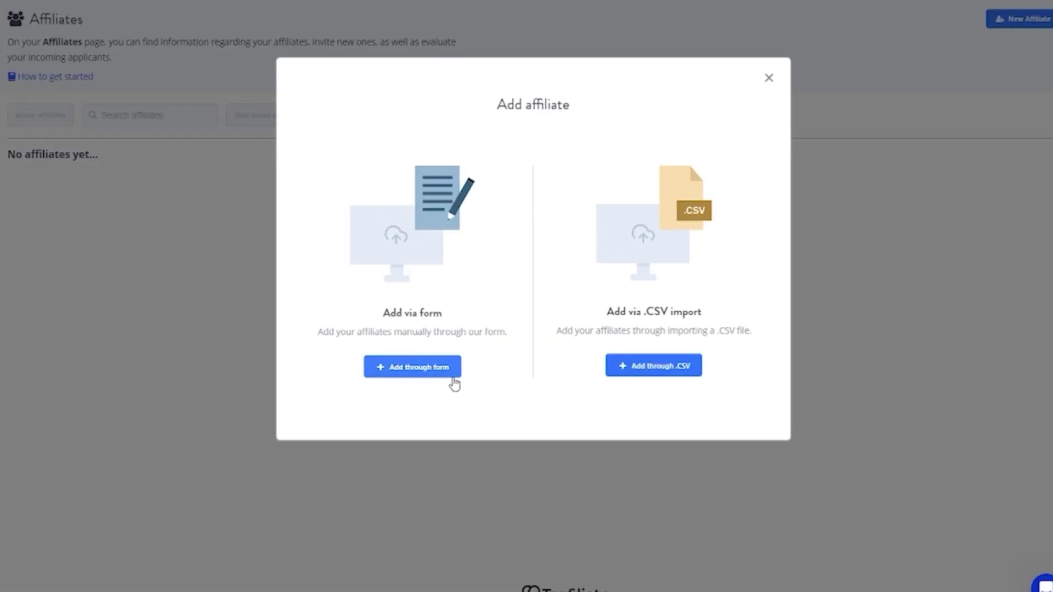
left_click_drag(479, 317, 526, 336)
left_click(528, 371)
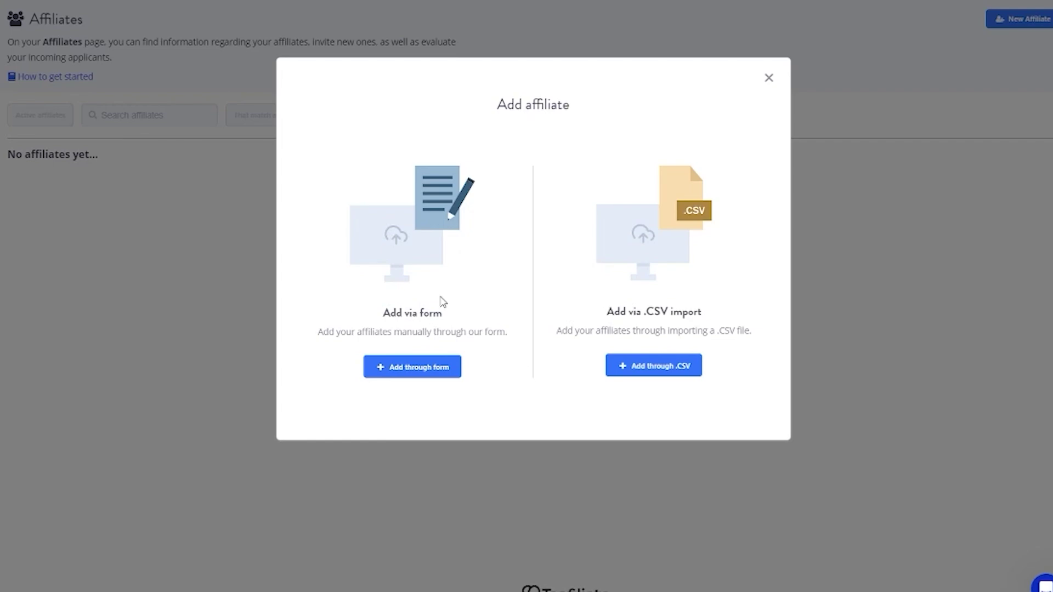
left_click_drag(555, 331, 600, 332)
left_click_drag(600, 331, 752, 331)
left_click(396, 374)
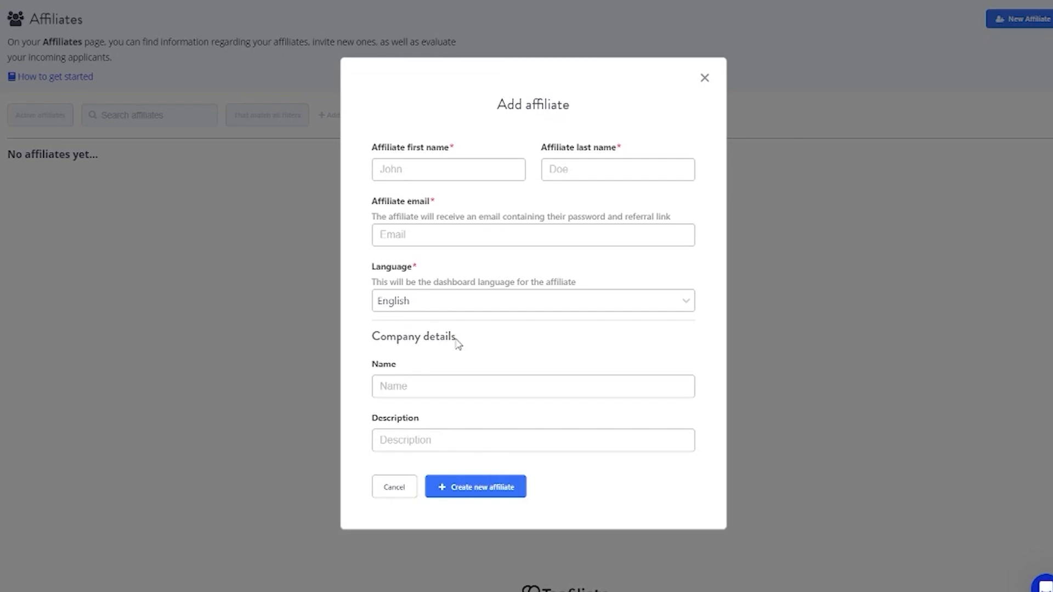
- Enter the affiliate's name and e-mail, English language, company Johns Coffee, and create them
left_click(458, 170)
left_click(470, 204)
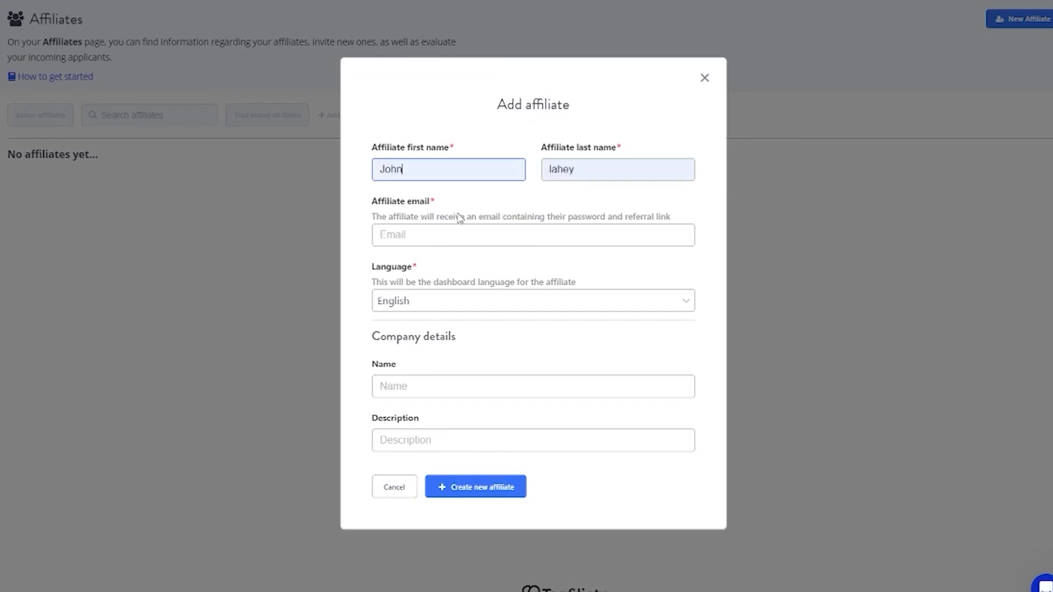
left_click(457, 235)
left_click(460, 265)
left_click(438, 303)
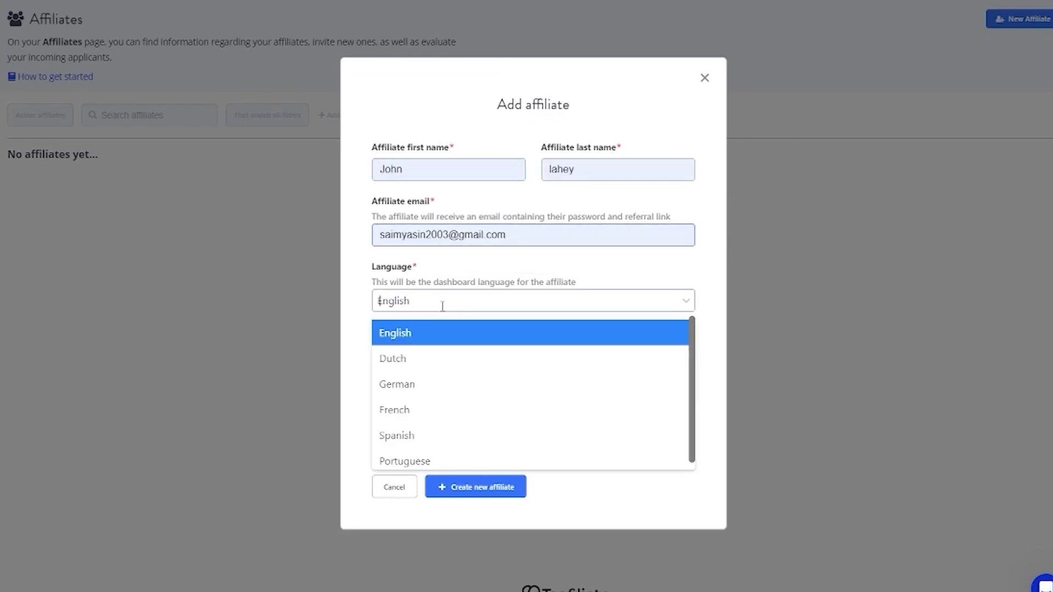
left_click(466, 296)
left_click(447, 389)
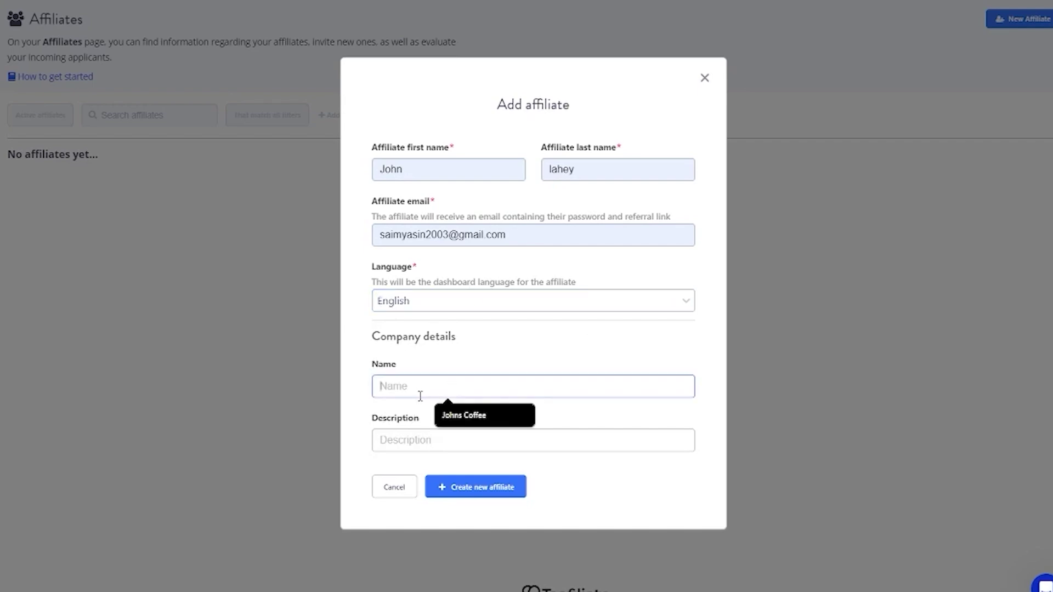
left_click(446, 417)
left_click(442, 438)
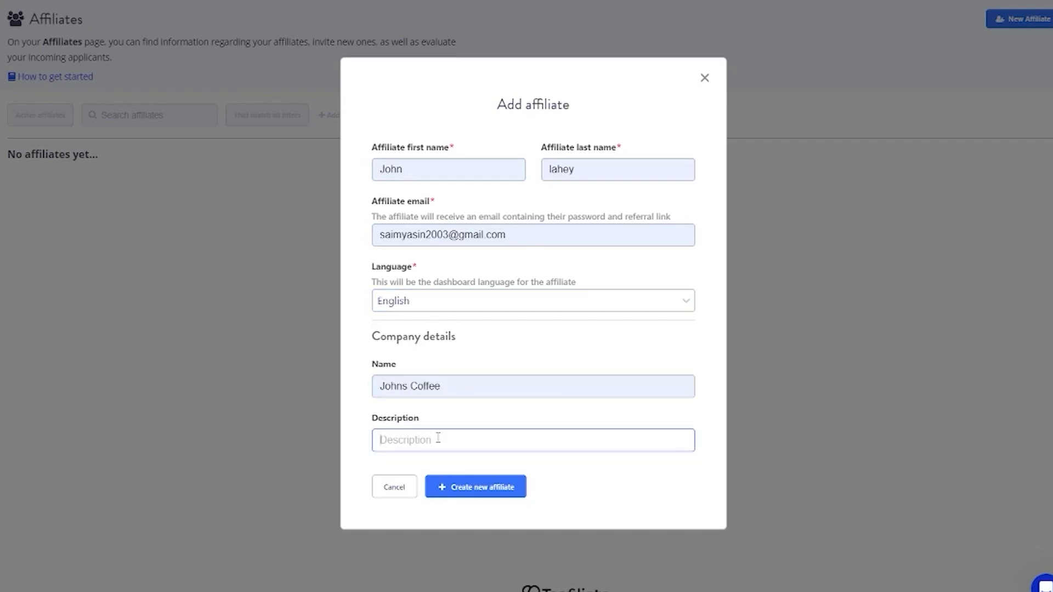
left_click(470, 486)
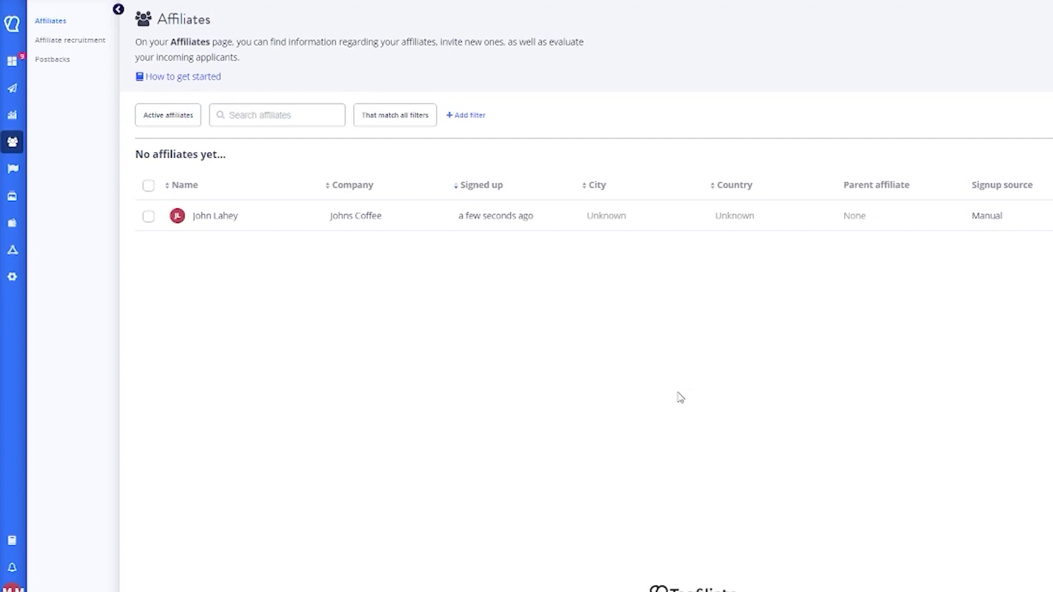
- Look over Affiliate recruitment and Postbacks, then open the empty Conversions page and highlight its description
left_click(70, 40)
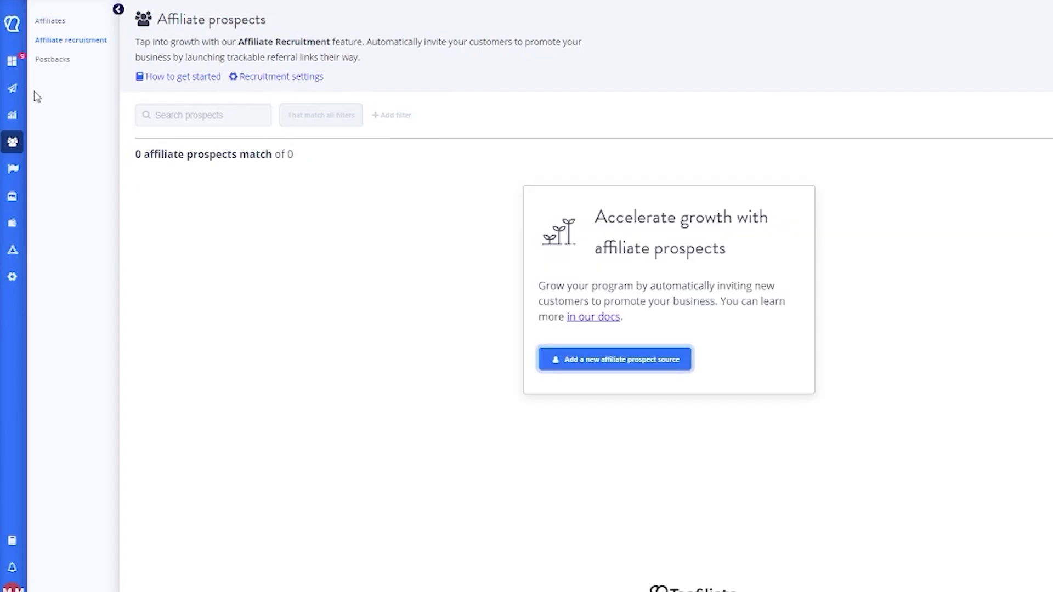
left_click(55, 59)
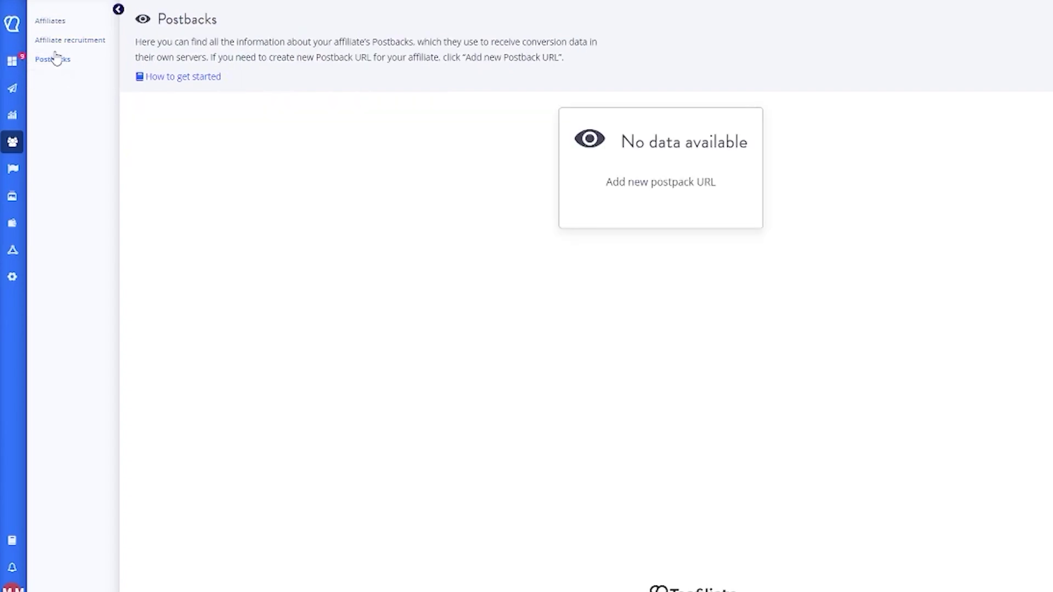
left_click(61, 41)
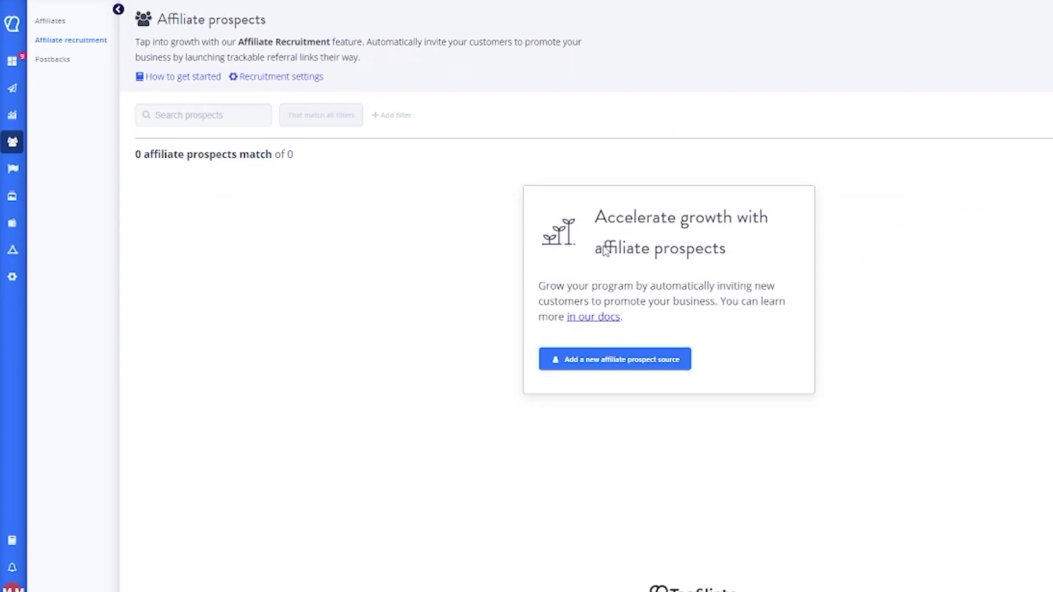
left_click(13, 169)
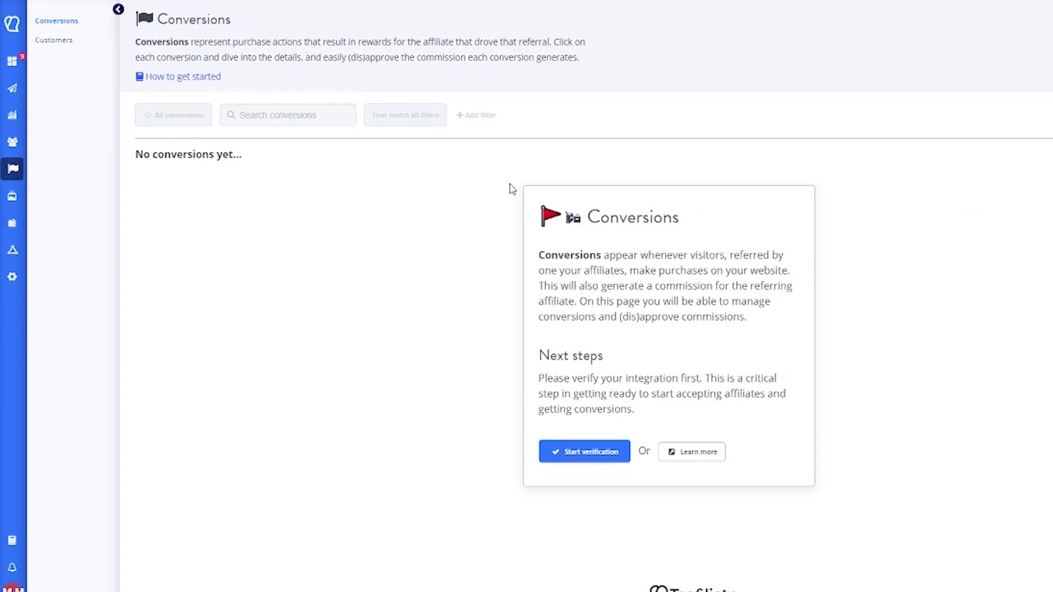
left_click_drag(128, 41, 660, 69)
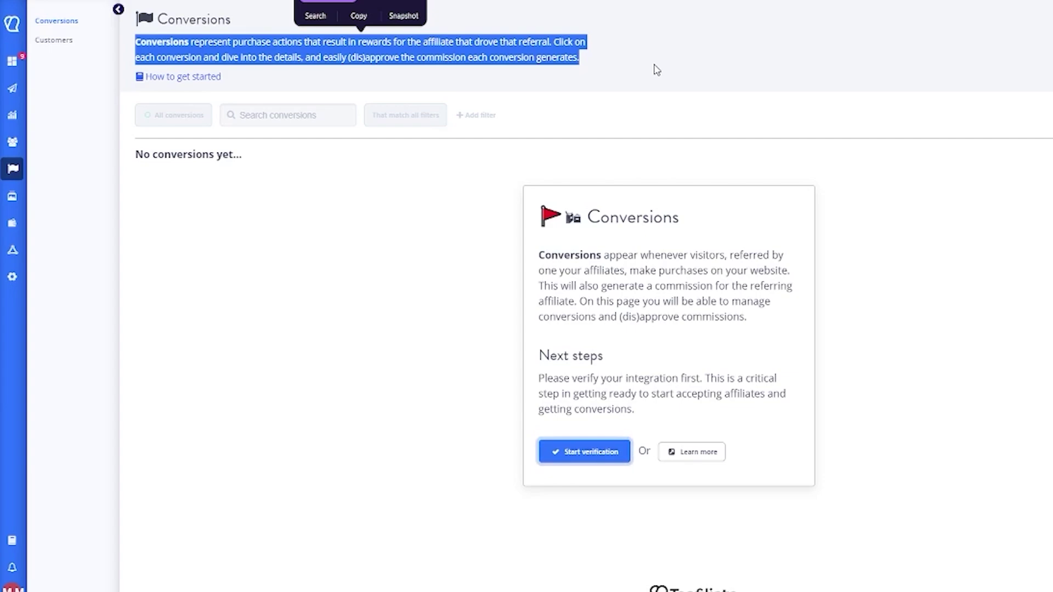
left_click(570, 451)
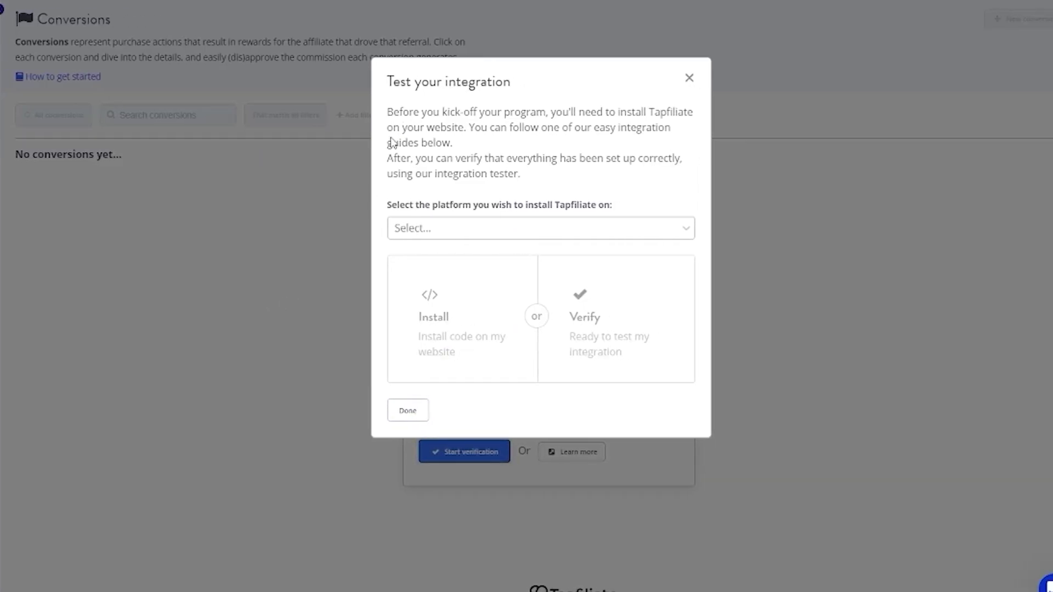
left_click_drag(384, 109, 629, 181)
left_click(634, 170)
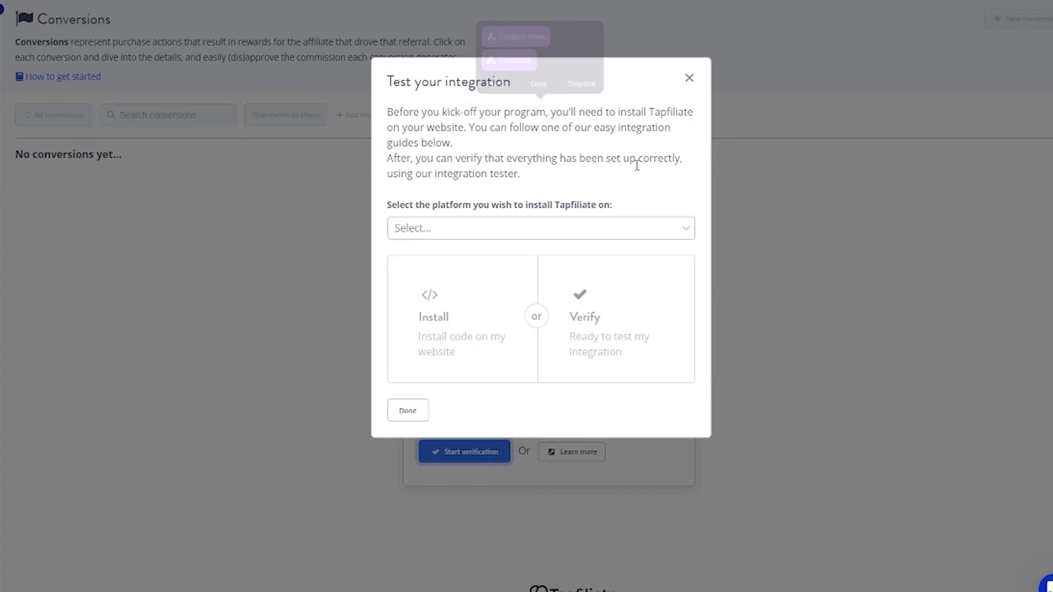
left_click(518, 219)
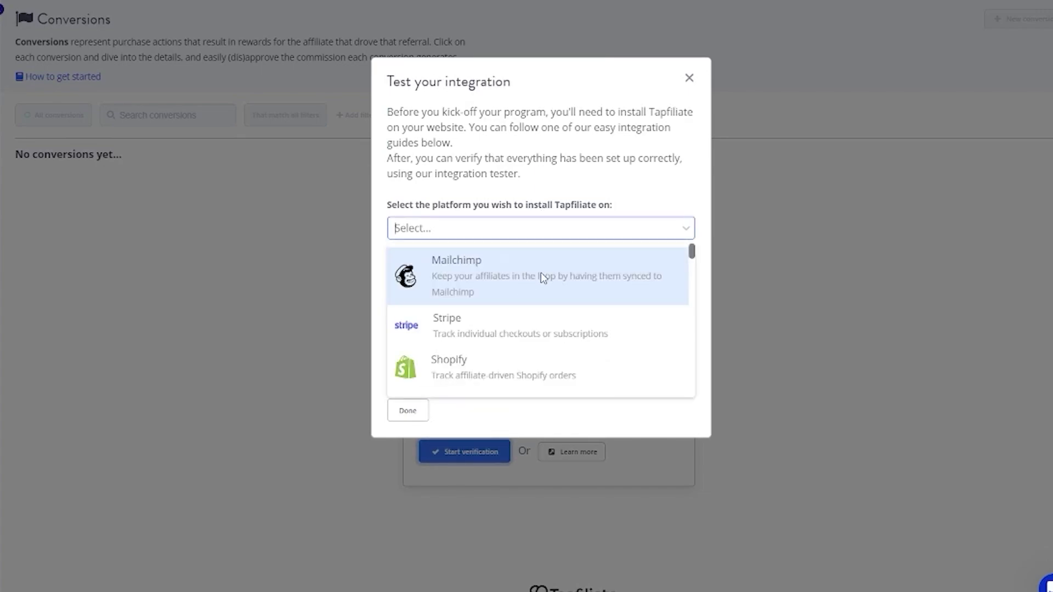
scroll(540, 277, "down", 15)
scroll(541, 277, "up", 15)
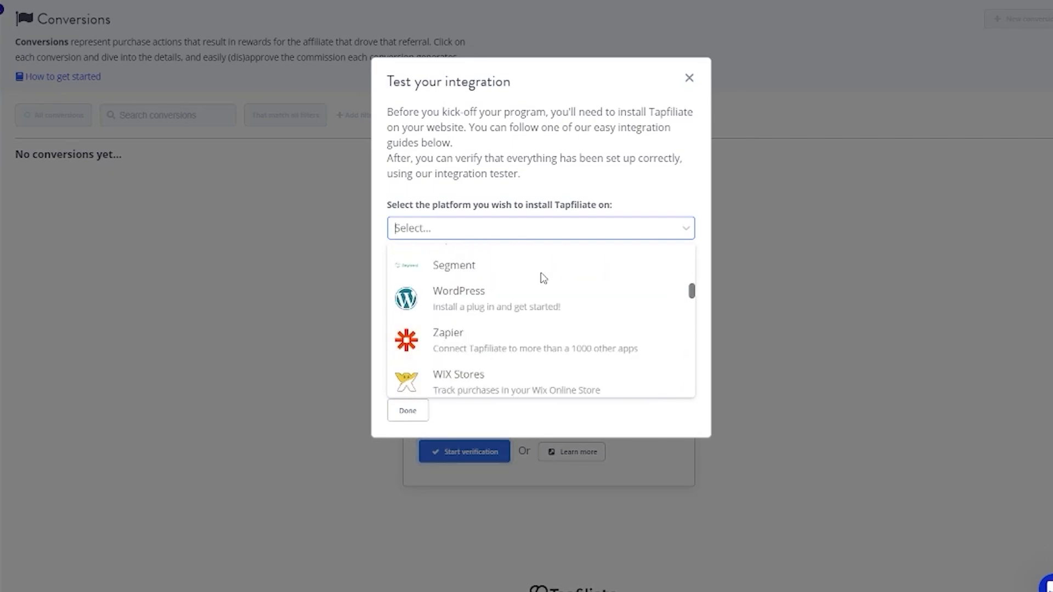
scroll(512, 298, "down", 1)
scroll(486, 289, "up", 1)
left_click(464, 313)
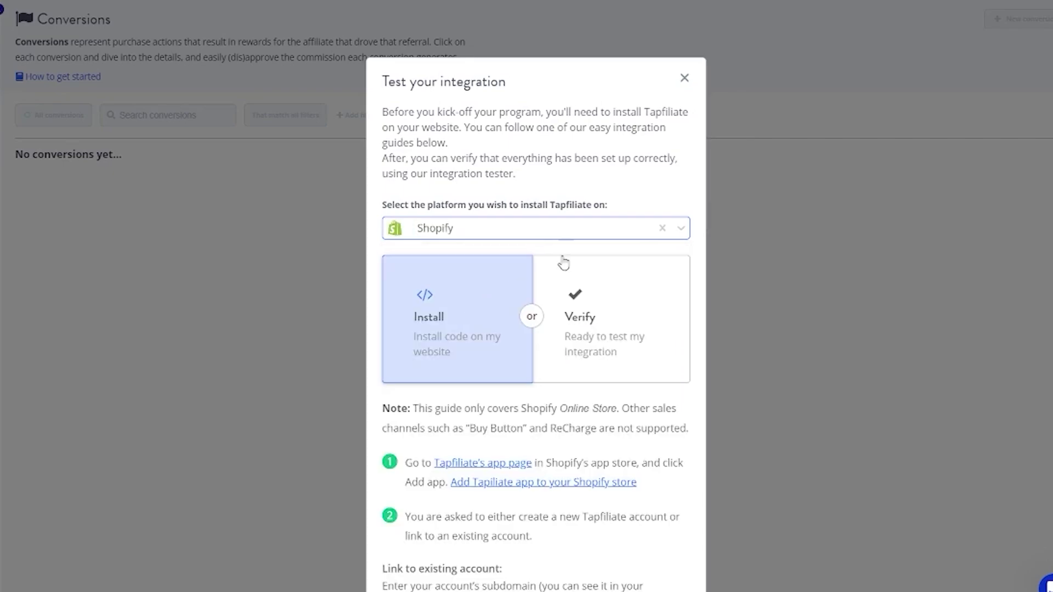
scroll(632, 201, "down", 1)
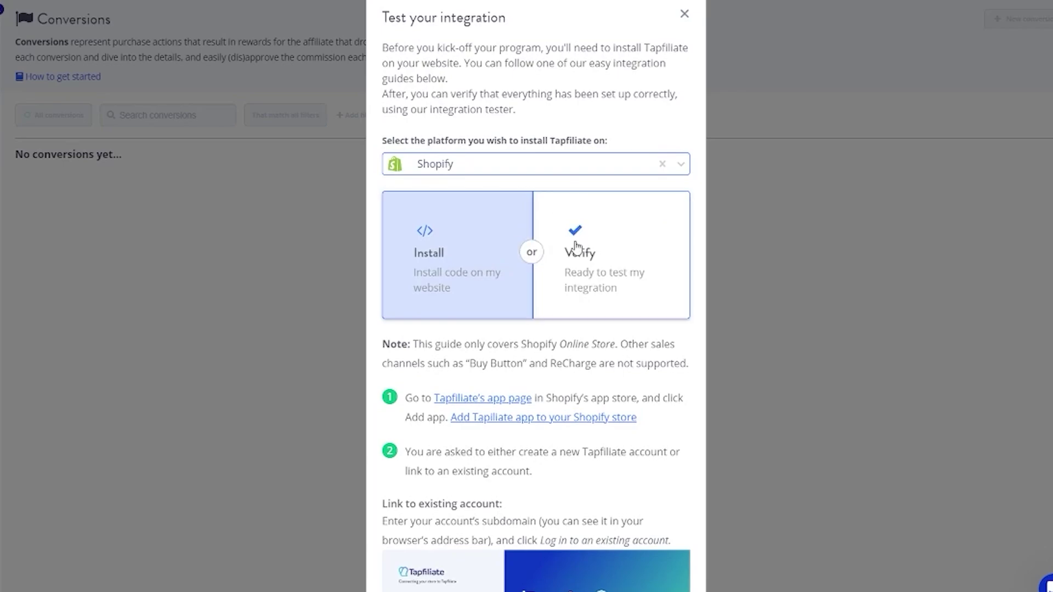
scroll(560, 246, "down", 4)
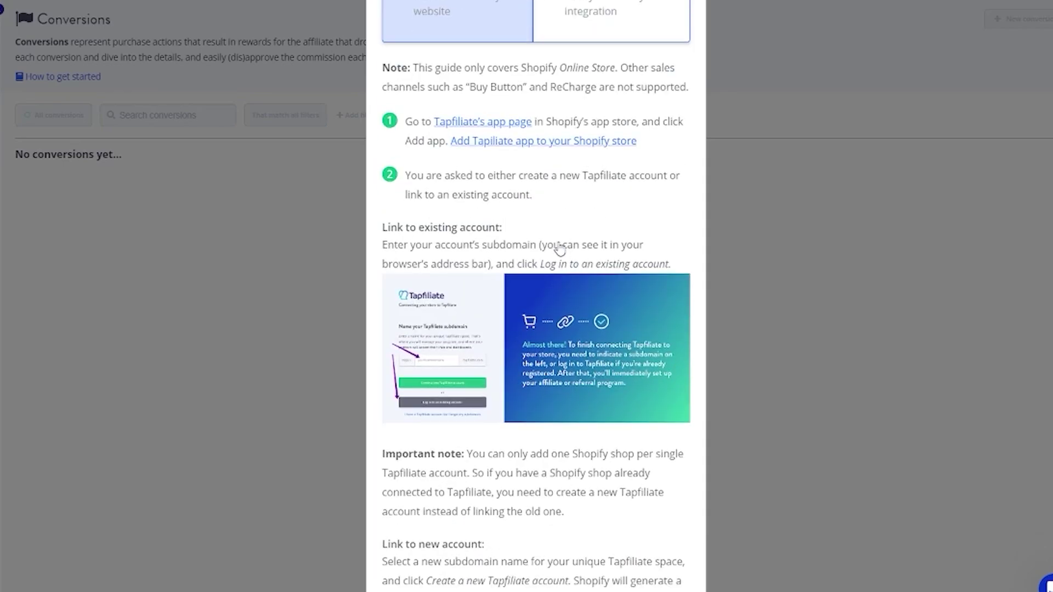
scroll(560, 247, "down", 20)
scroll(557, 246, "up", 15)
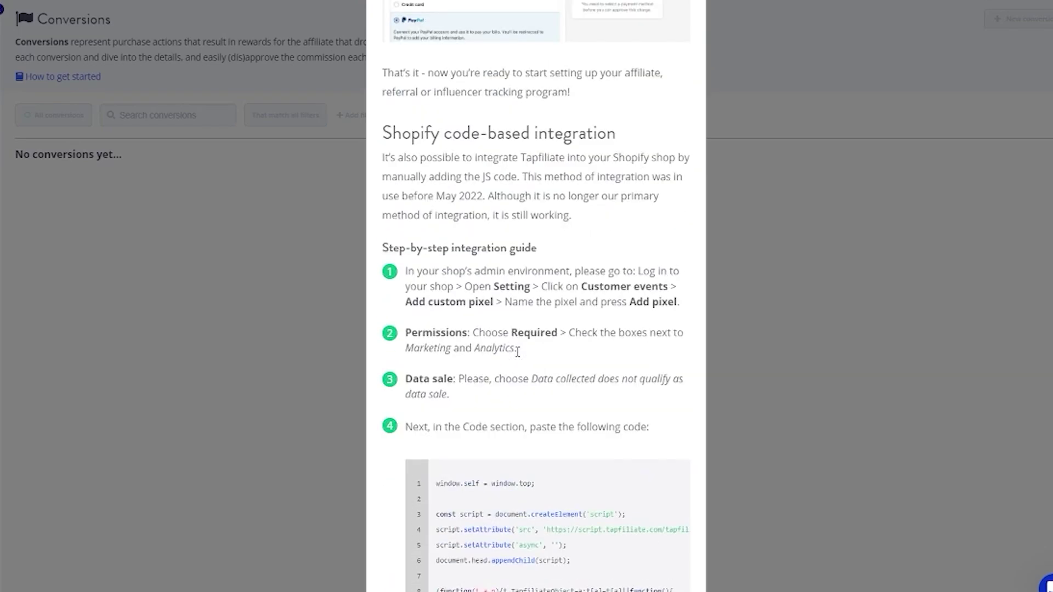
scroll(517, 352, "up", 15)
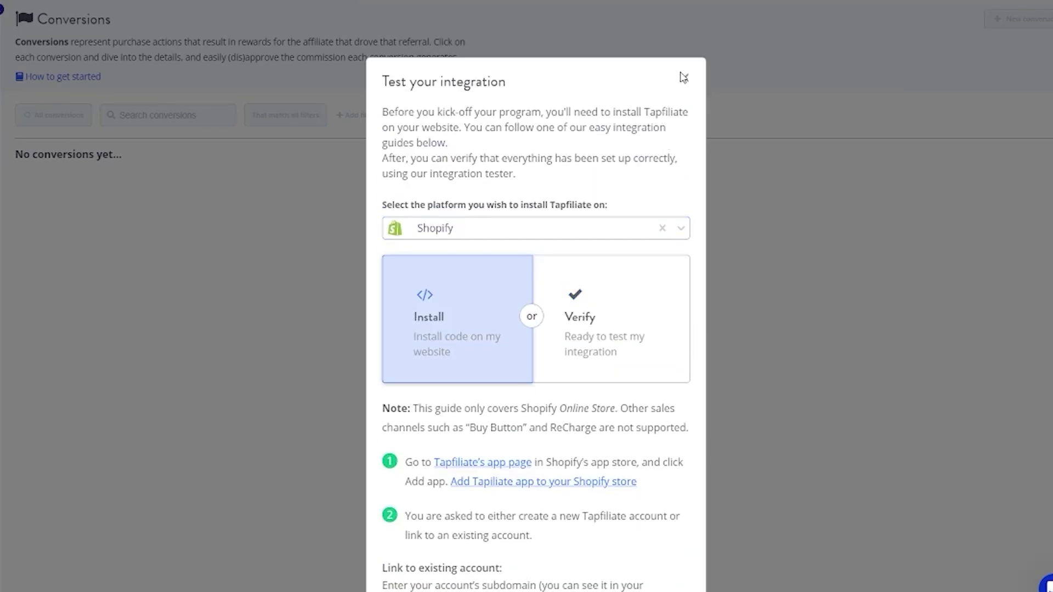
left_click(683, 78)
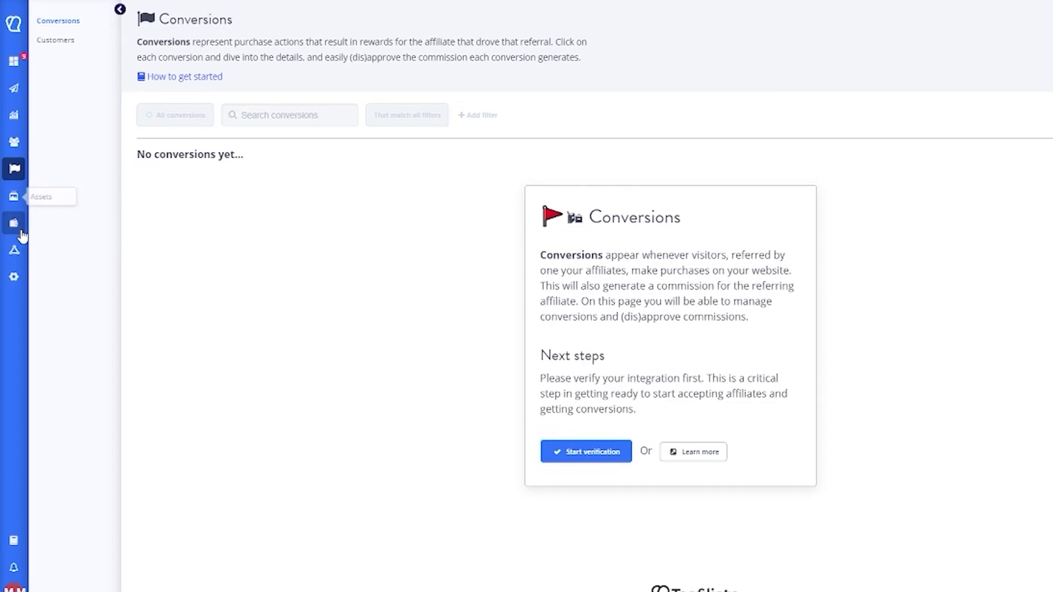
- On the Assets page, start a first asset running from 09-04-2024 to 09-27-2024
left_click(19, 197)
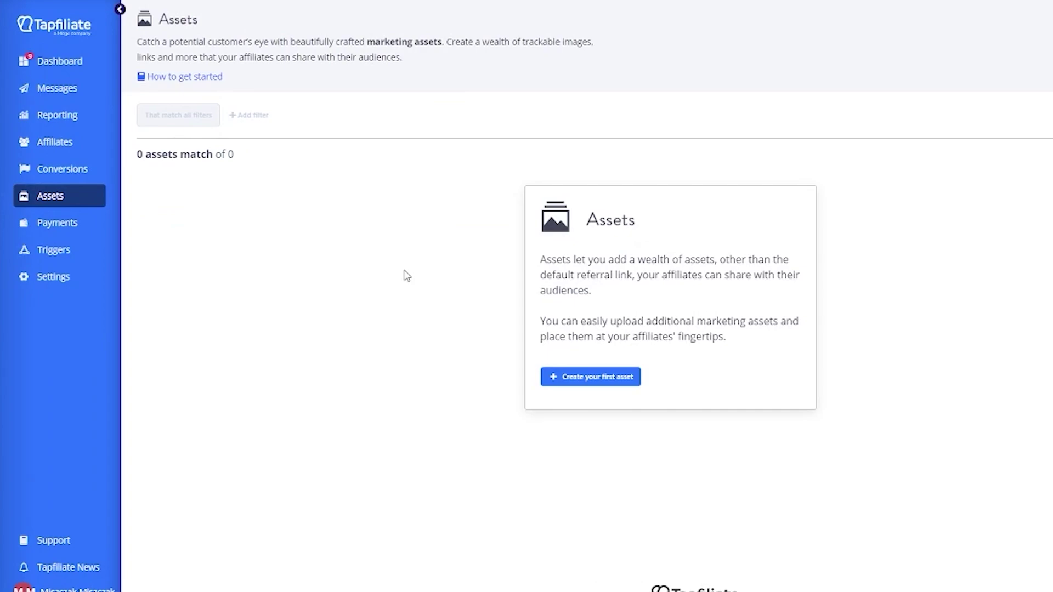
left_click(587, 379)
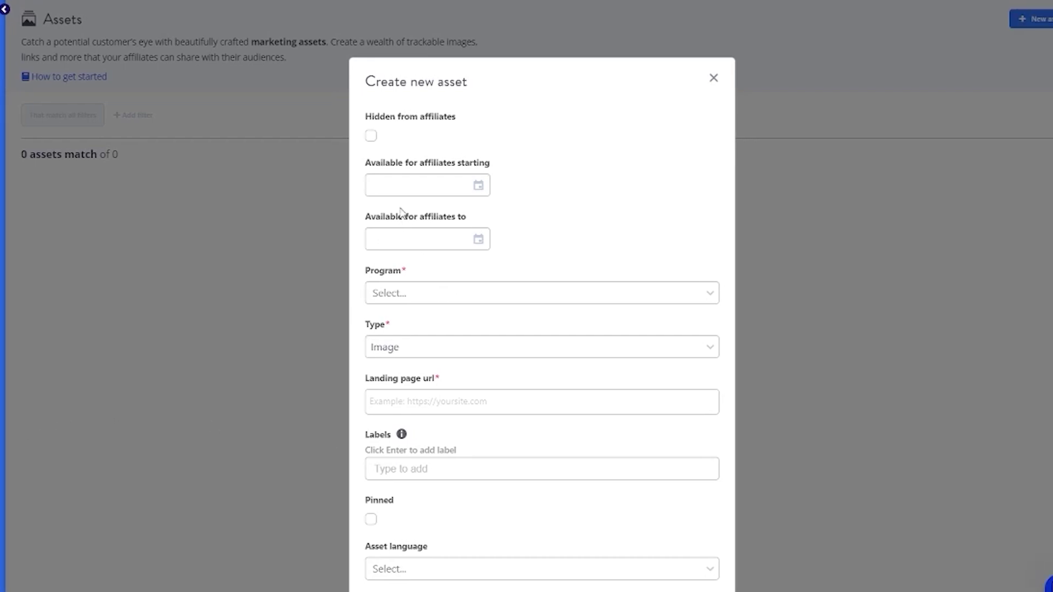
left_click(416, 185)
left_click(463, 301)
left_click(437, 245)
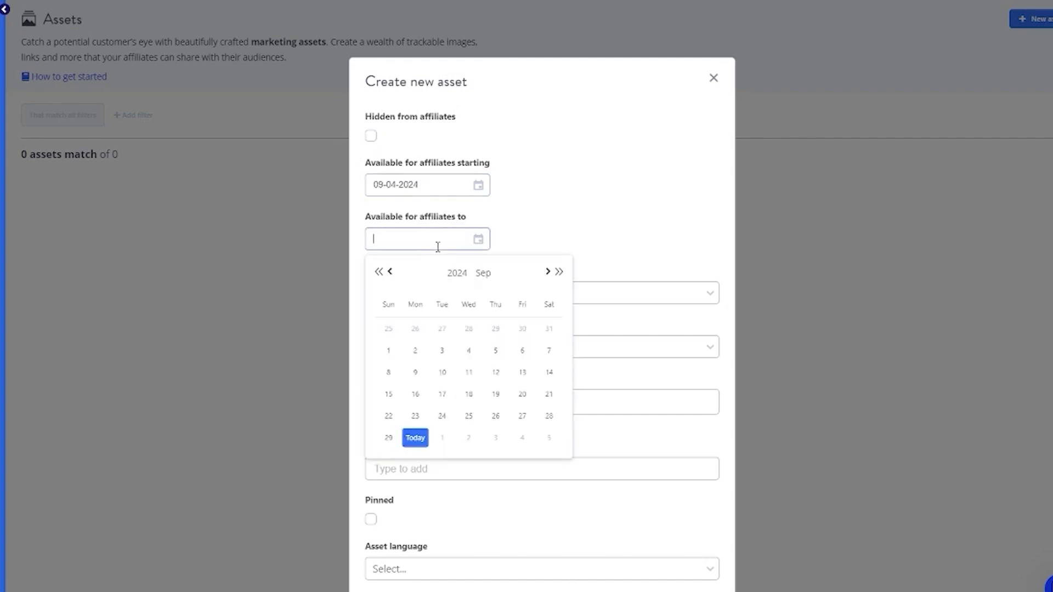
left_click(522, 420)
- Assign it to Editing Software as an Image asset, then discard the form without saving
left_click(451, 293)
left_click(446, 336)
left_click(442, 351)
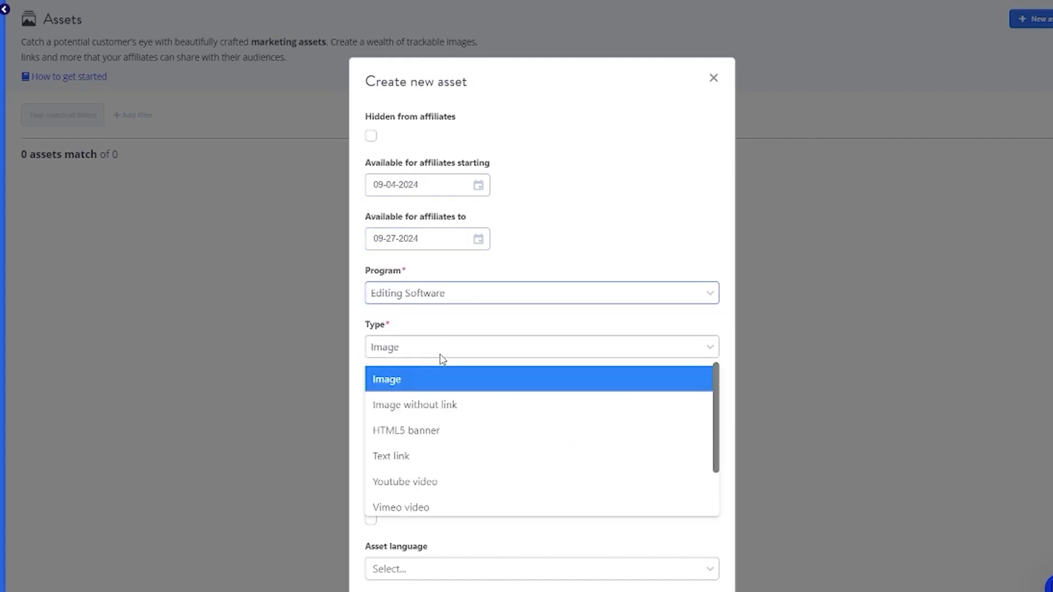
left_click(449, 379)
left_click(432, 404)
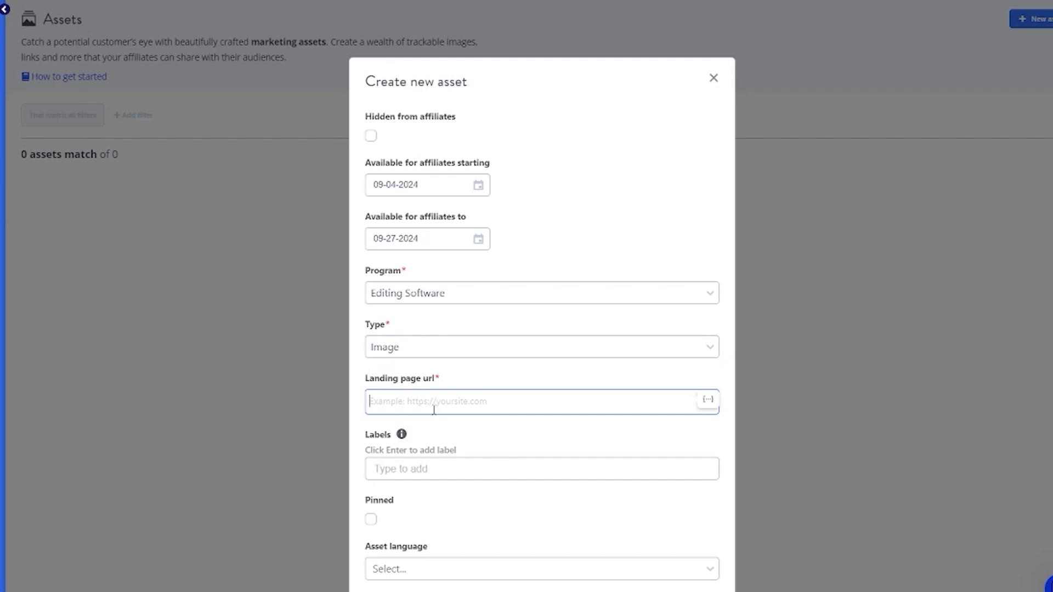
scroll(455, 302, "down", 2)
scroll(620, 247, "up", 3)
left_click(712, 77)
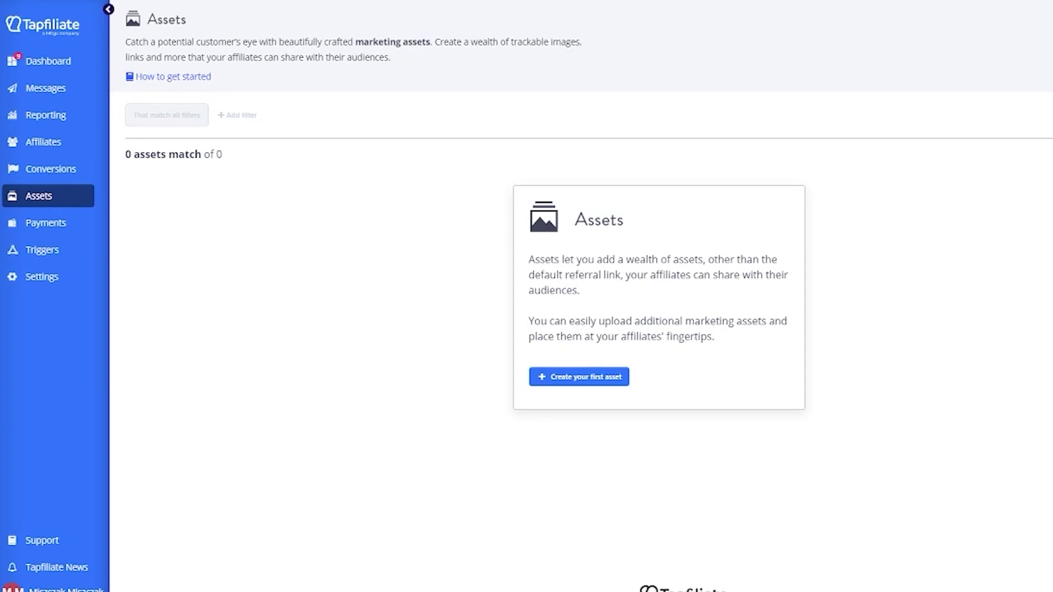
- Go back to the Dashboard showing the 'Your Guide to Getting Started' checklist
left_click(33, 65)
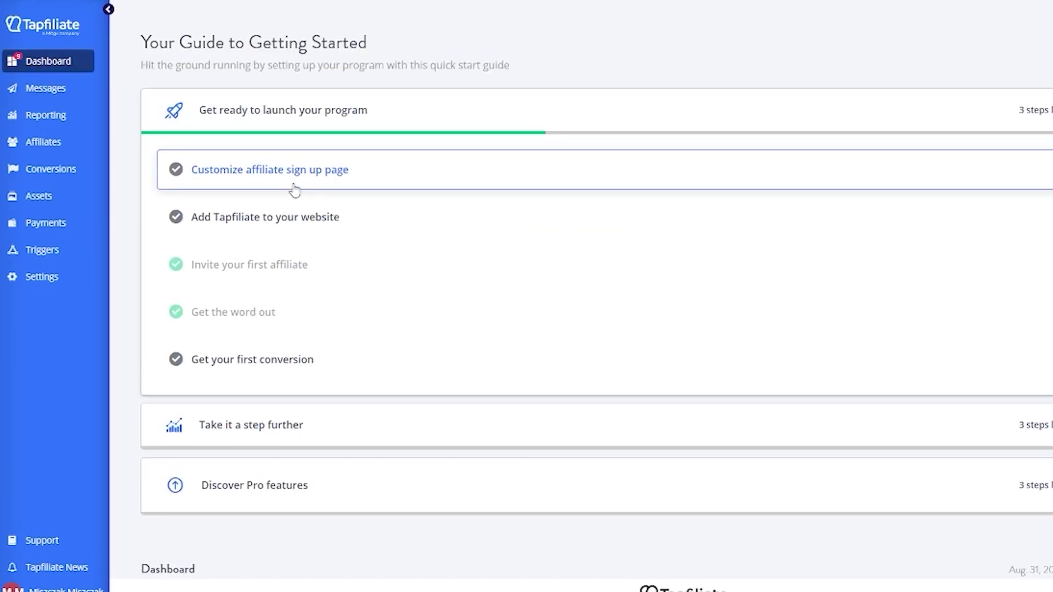